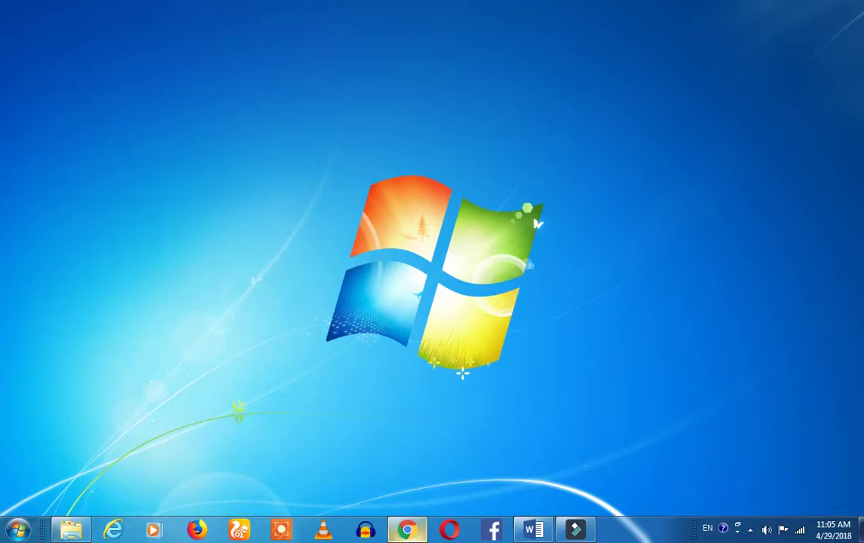
Open Chrome and examine how the Infolinks ads are displayed throughout the alternator article on techdoct.com.
left_click(408, 530)
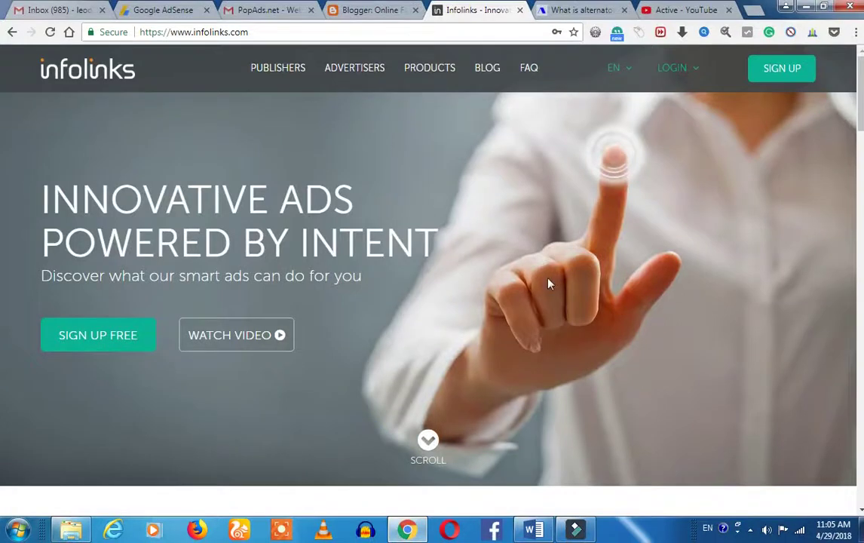
left_click(670, 11)
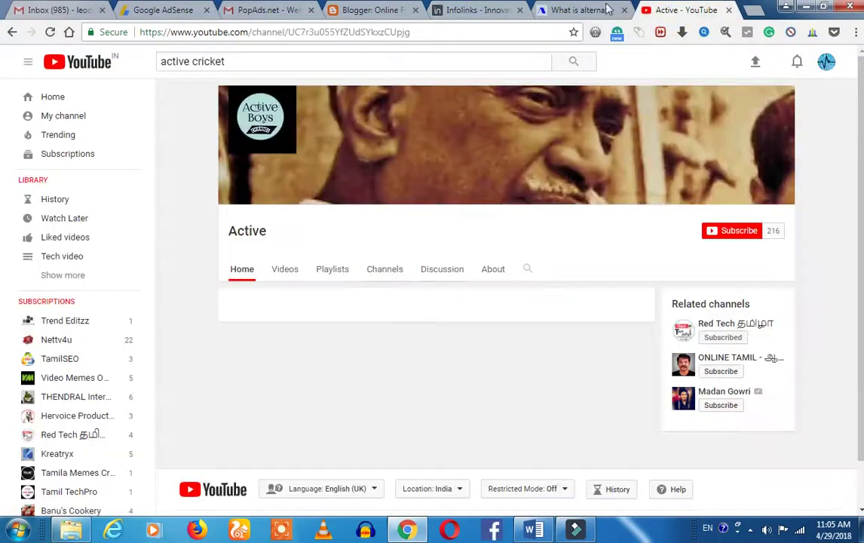
left_click(587, 8)
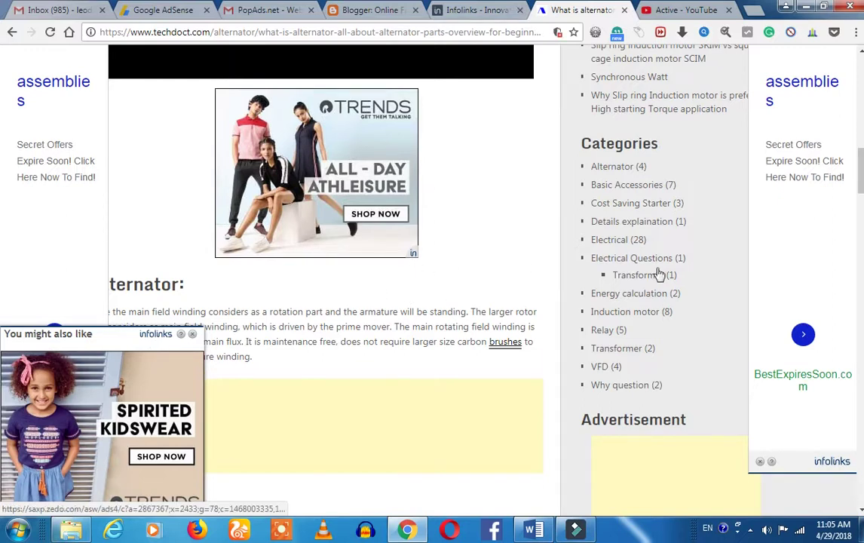
scroll(503, 269, "up", 8)
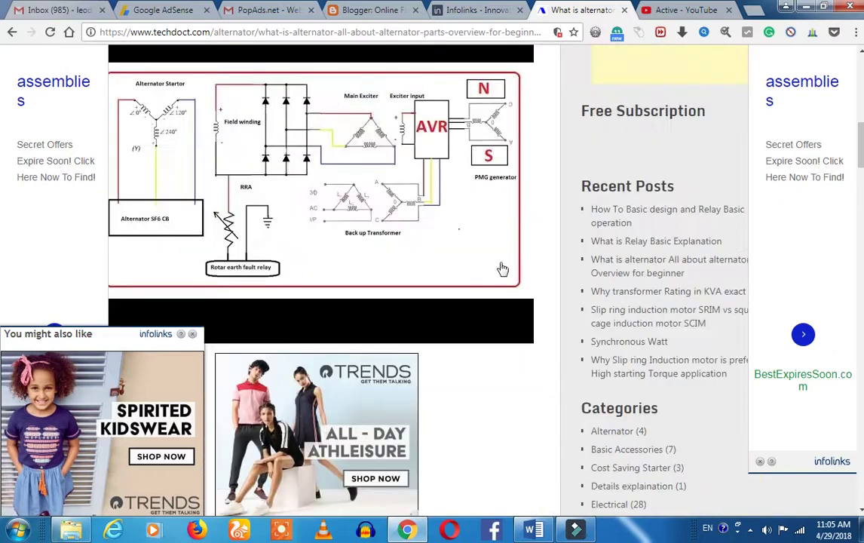
scroll(623, 240, "up", 4)
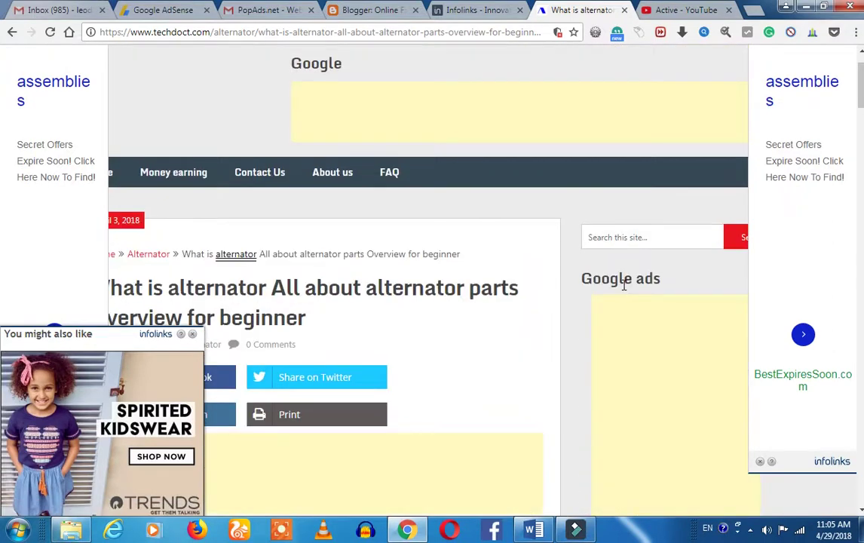
scroll(513, 238, "down", 5)
scroll(495, 264, "down", 5)
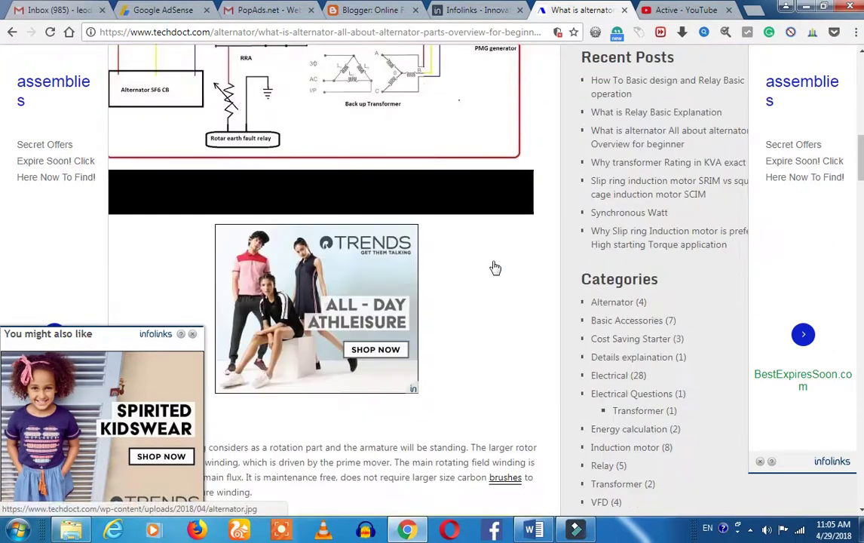
scroll(494, 264, "up", 3)
scroll(494, 264, "down", 5)
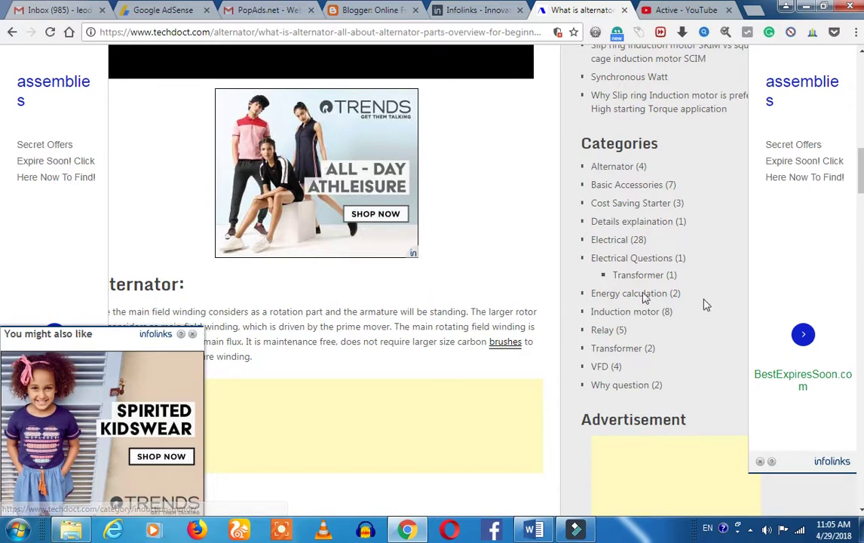
scroll(403, 307, "down", 3)
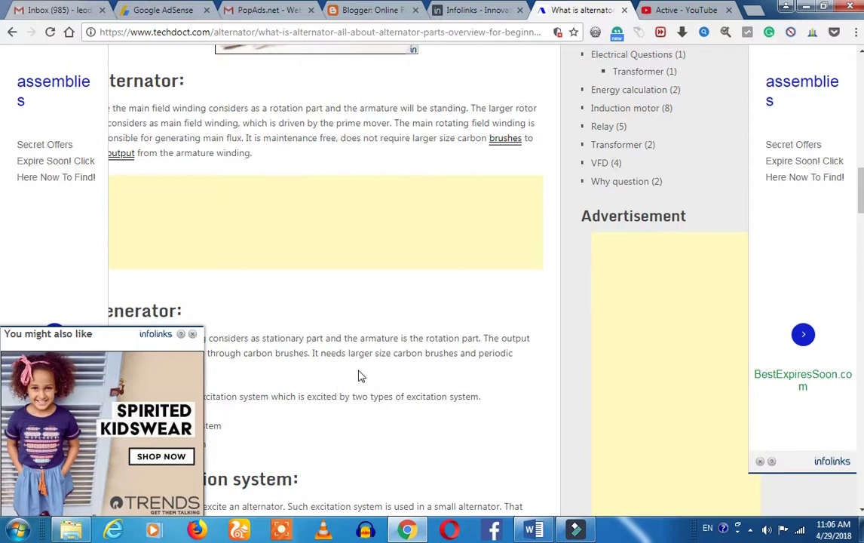
Subscribe to the Active channel on YouTube and turn on all notifications for it.
left_click(683, 8)
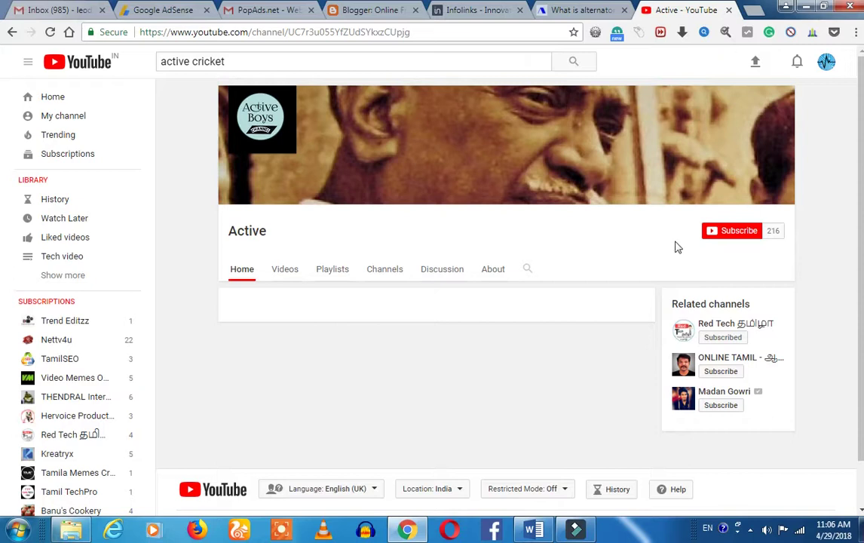
left_click(746, 232)
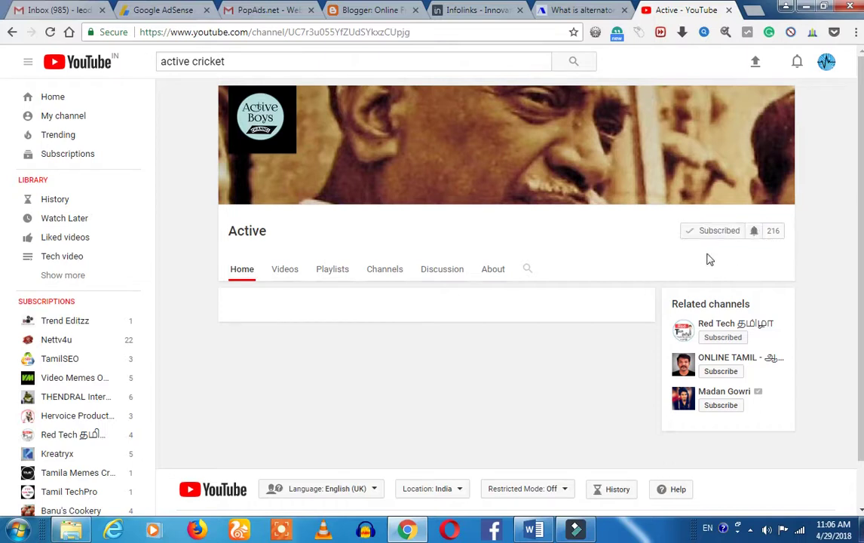
left_click(757, 233)
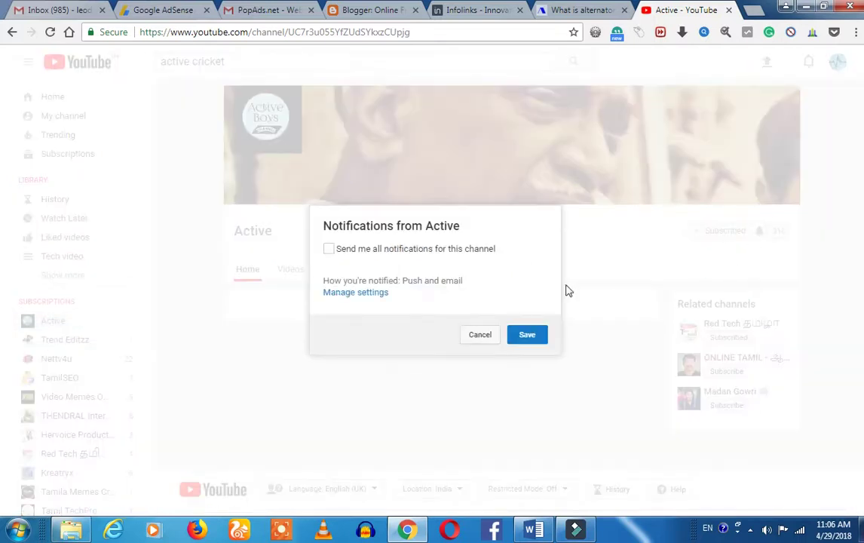
left_click(346, 252)
left_click(540, 339)
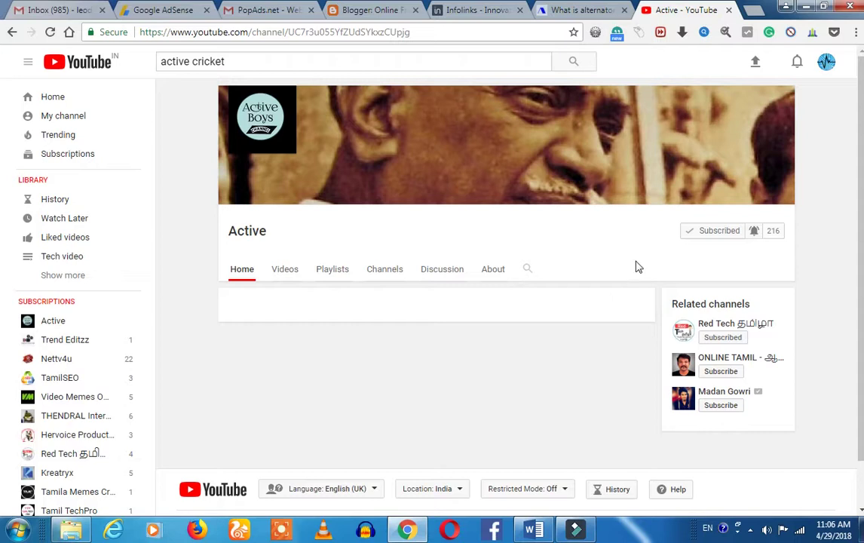
left_click(466, 17)
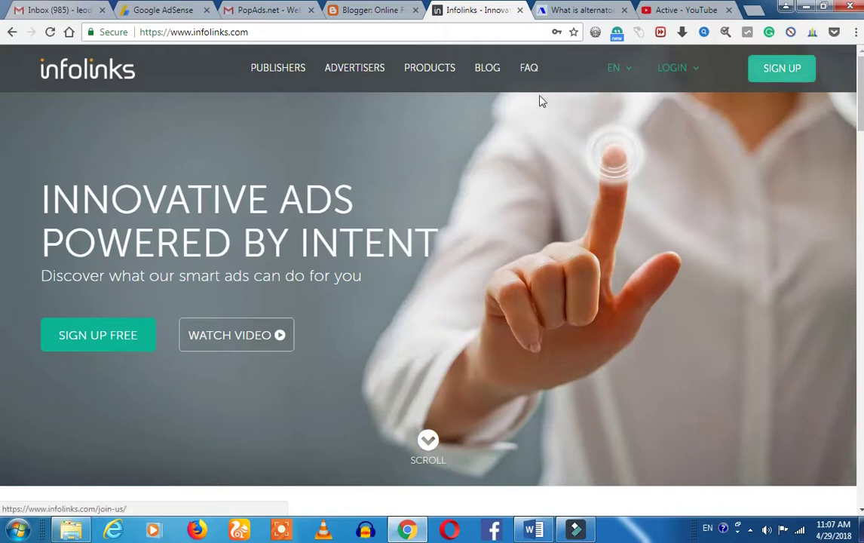
left_click(793, 73)
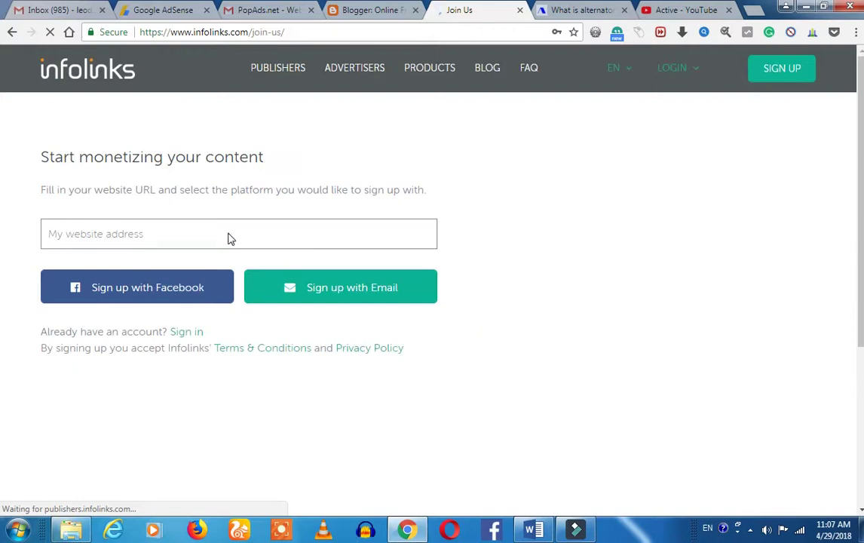
left_click(178, 234)
type("https://naymoney.blogspot.com/")
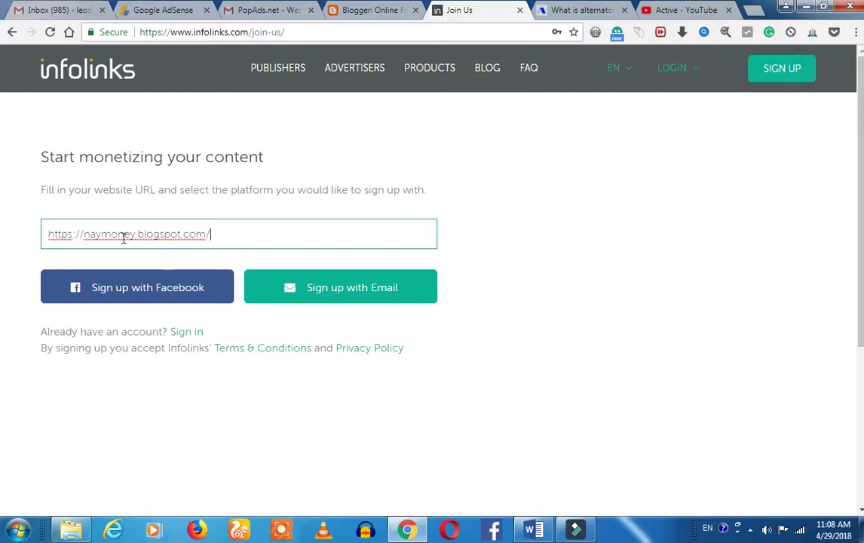
left_click(72, 234)
type(":")
left_click(325, 292)
scroll(325, 292, "down", 3)
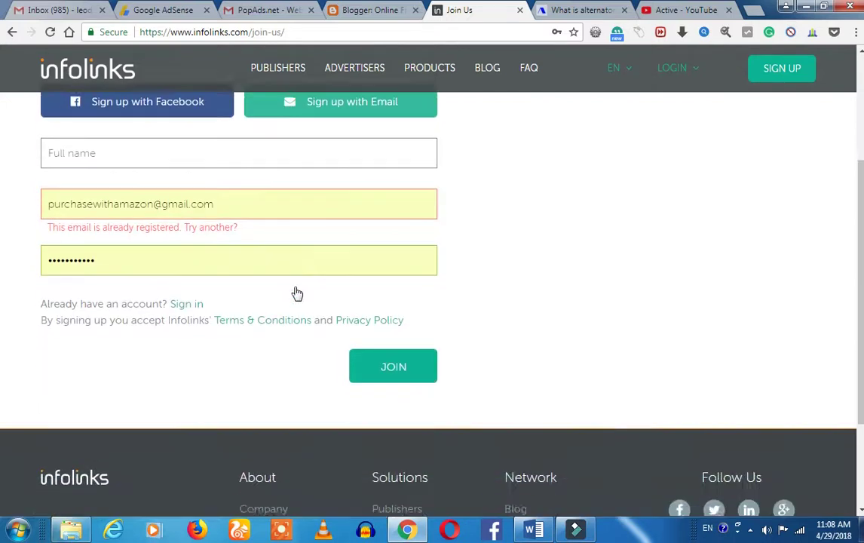
scroll(211, 286, "up", 3)
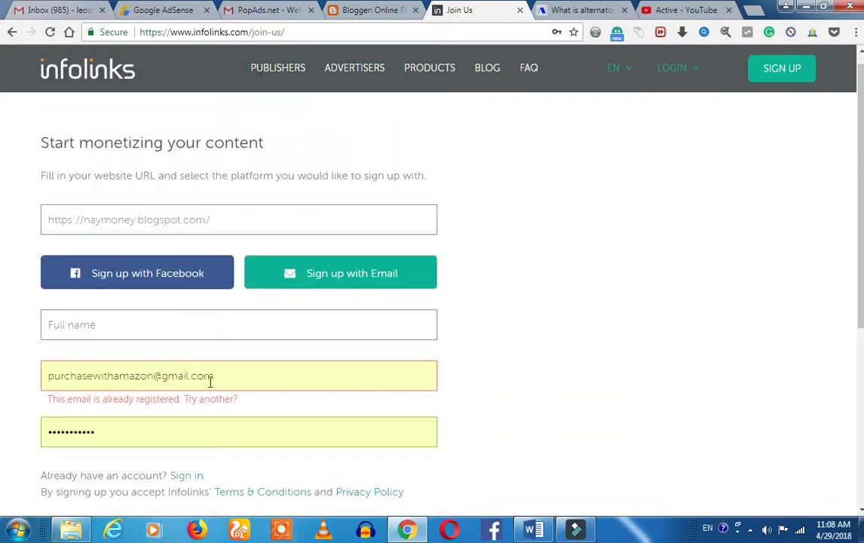
scroll(375, 426, "down", 3)
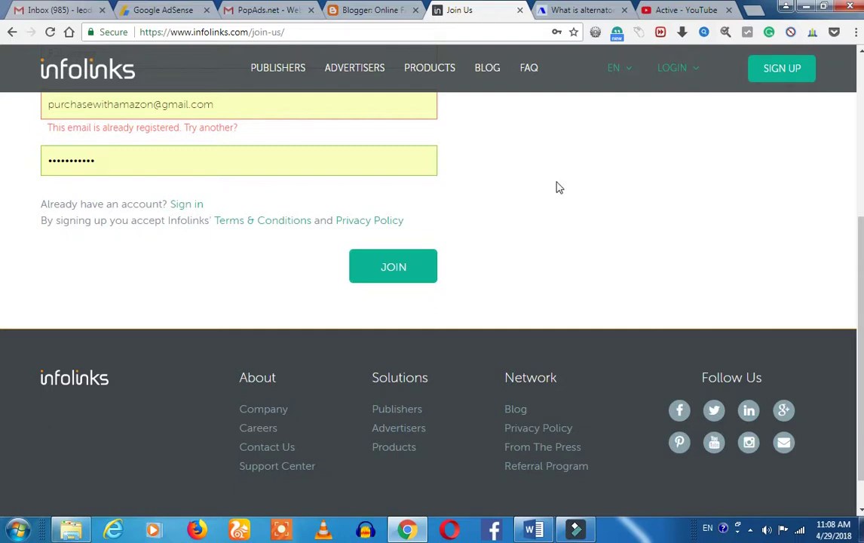
scroll(612, 240, "up", 2)
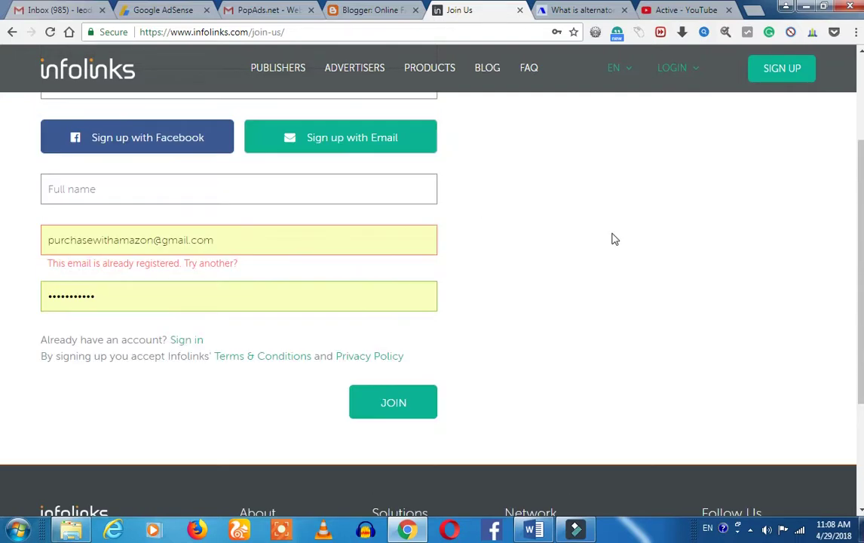
scroll(613, 239, "up", 2)
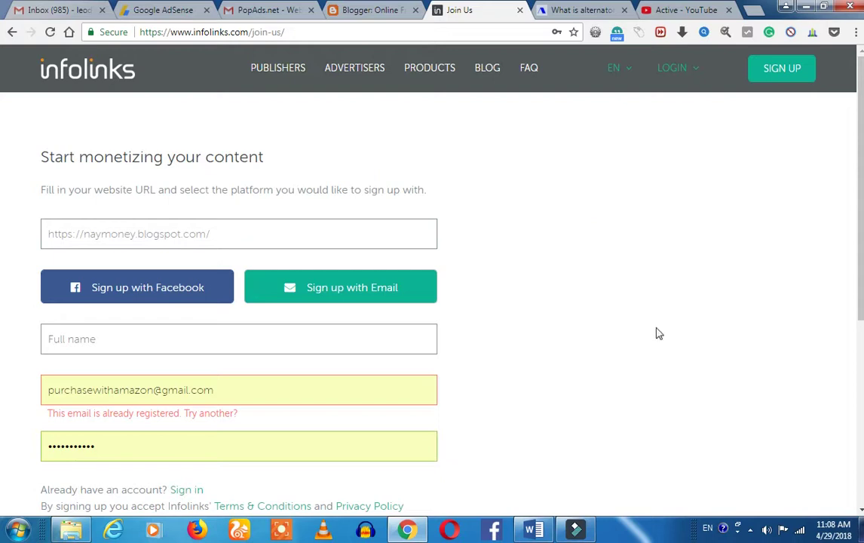
Log in to Infolinks as a publisher with the prefilled account credentials.
mouse_move(677, 71)
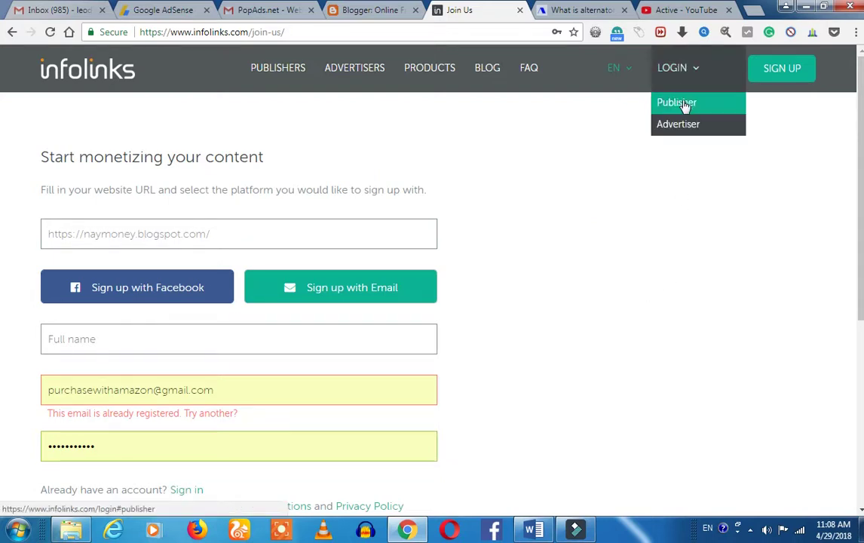
left_click(679, 110)
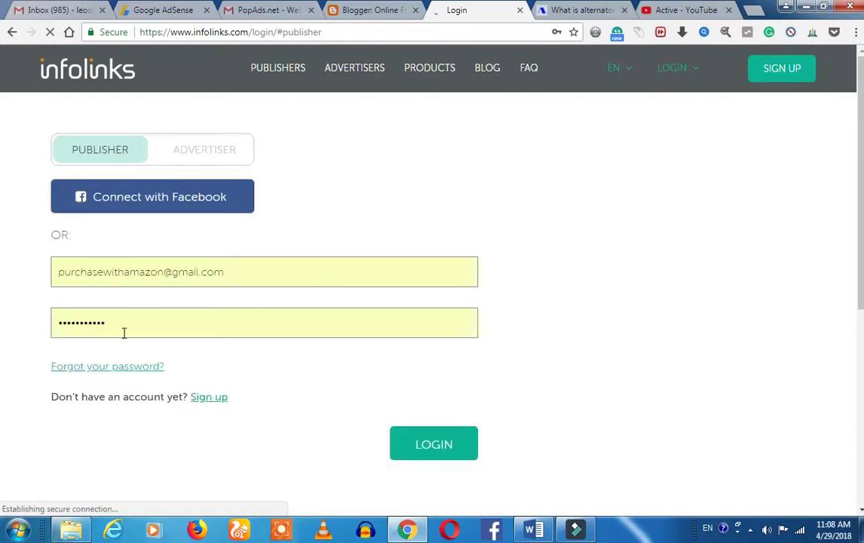
left_click(423, 453)
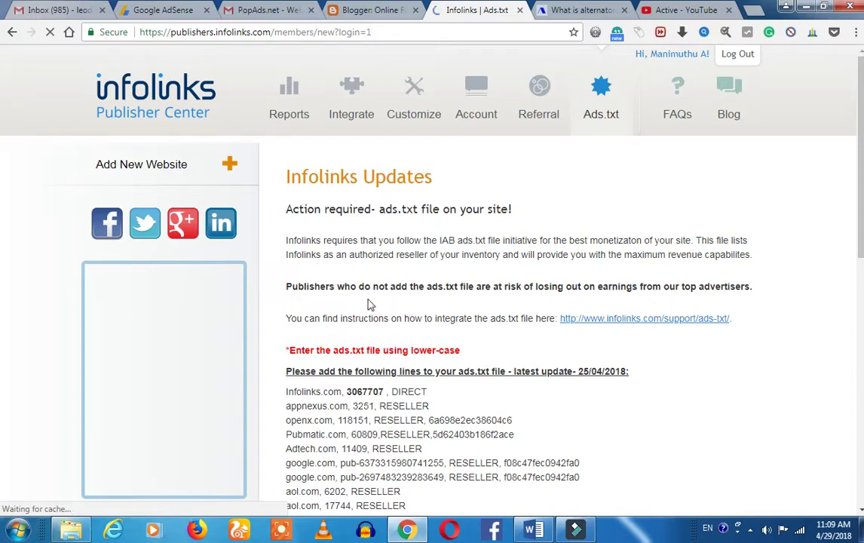
Open the 1-Minute Integration page for techdoct.com and select the whole JavaScript integration code.
left_click(355, 98)
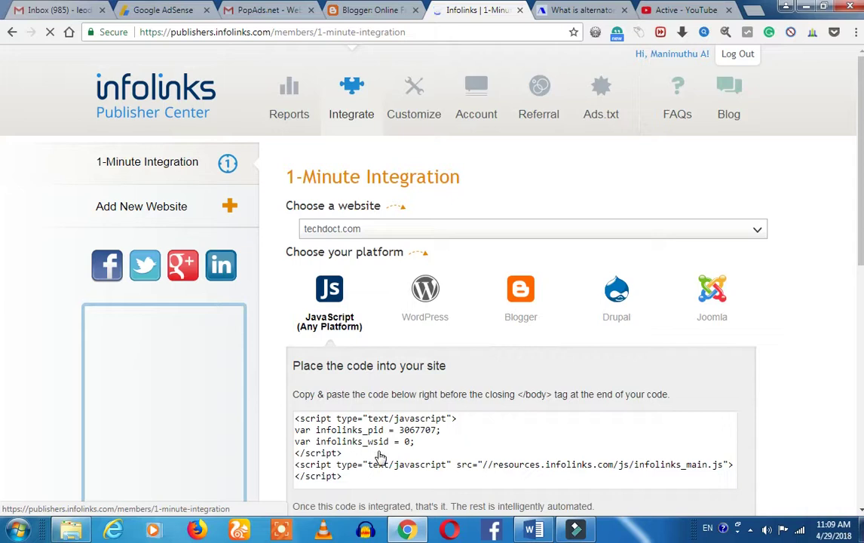
scroll(381, 452, "down", 2)
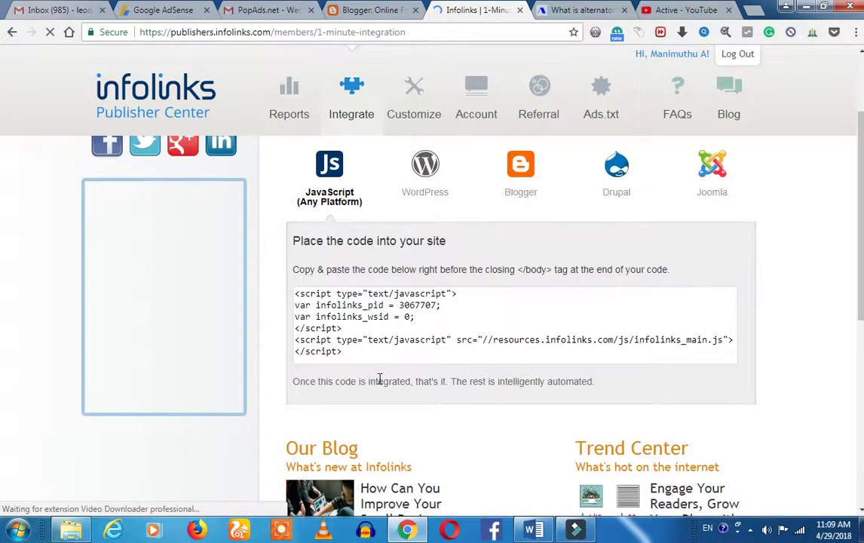
scroll(380, 378, "up", 2)
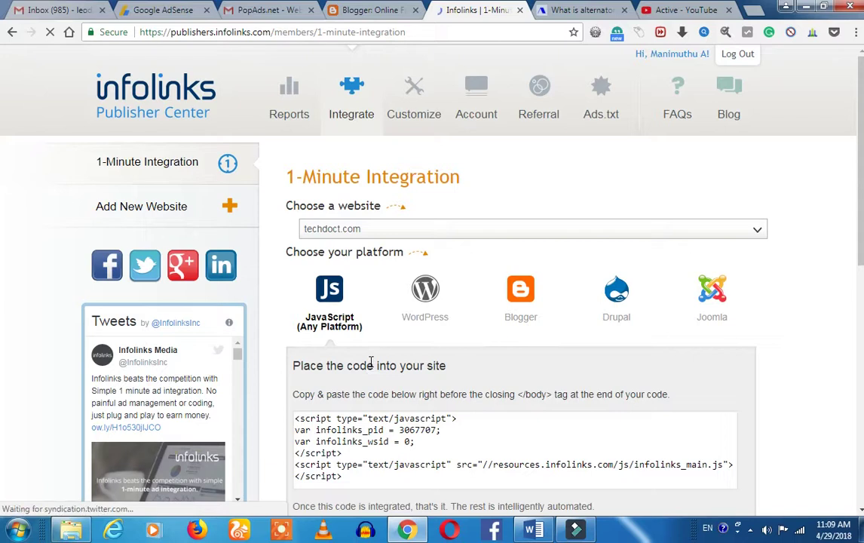
left_click(389, 430)
key("ctrl+a")
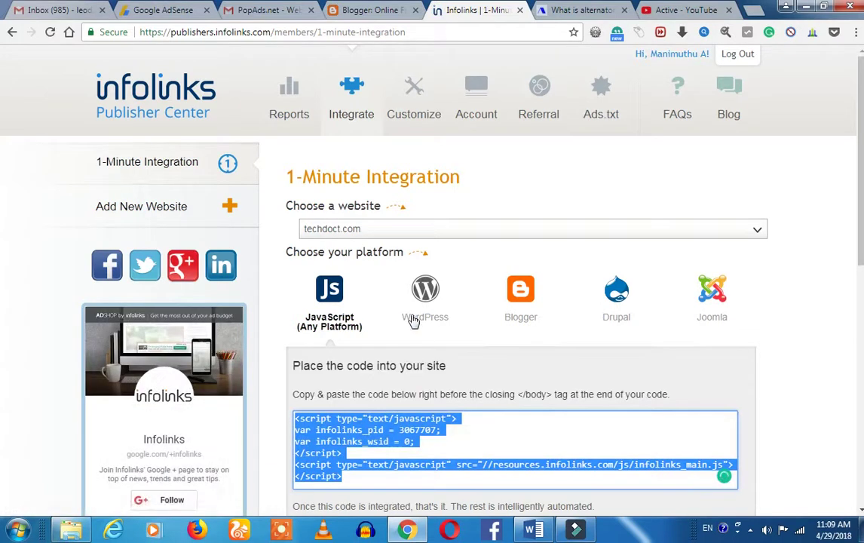
Choose Blogger as the integration platform and start installing the Infolinks plugin on the blog.
left_click(521, 305)
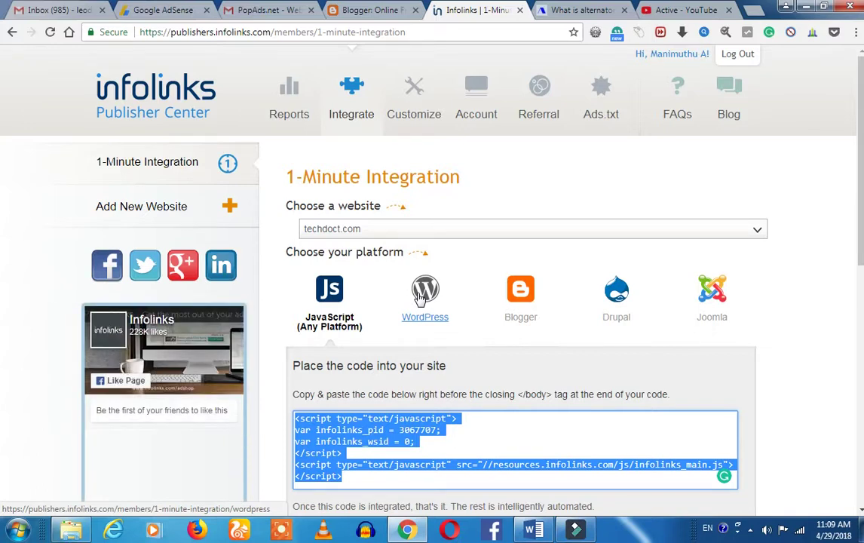
left_click(456, 265)
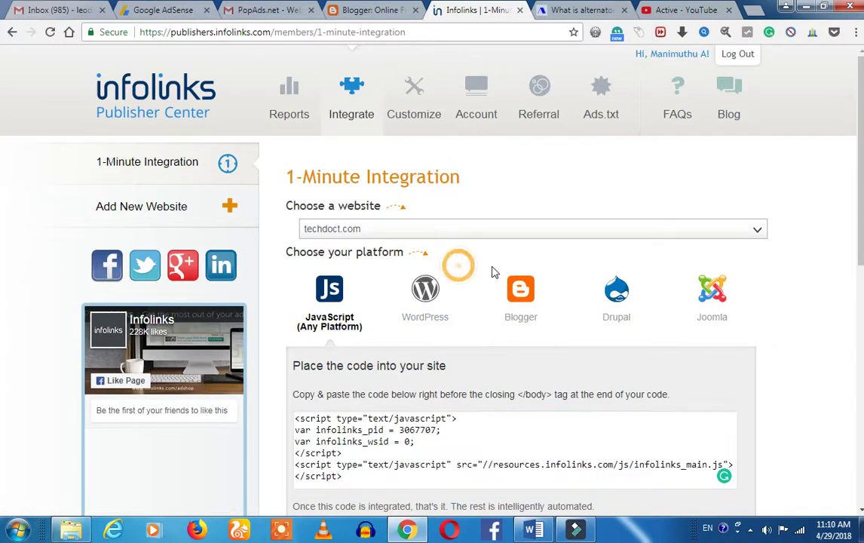
left_click(520, 298)
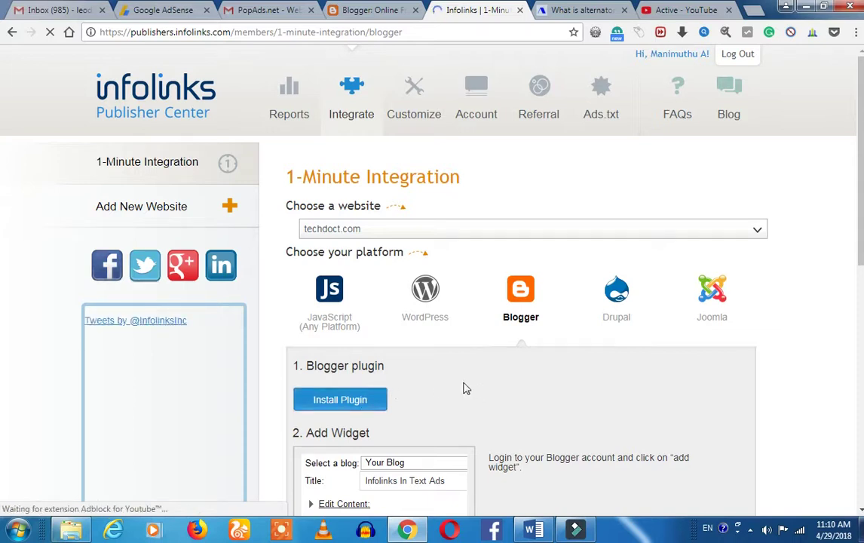
right_click(348, 409)
left_click(344, 400)
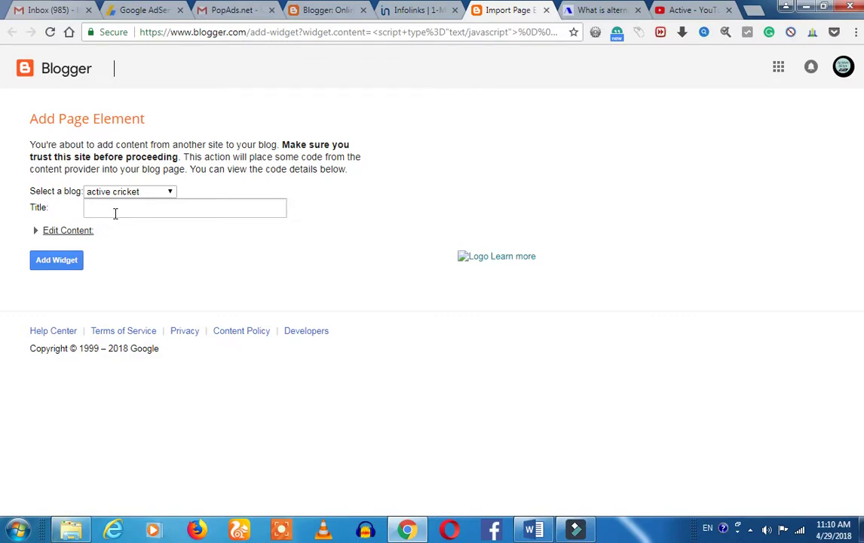
Return to the Infolinks integration page and review the Blogger instructions for adding the widget and saving the arrangement.
left_click(408, 13)
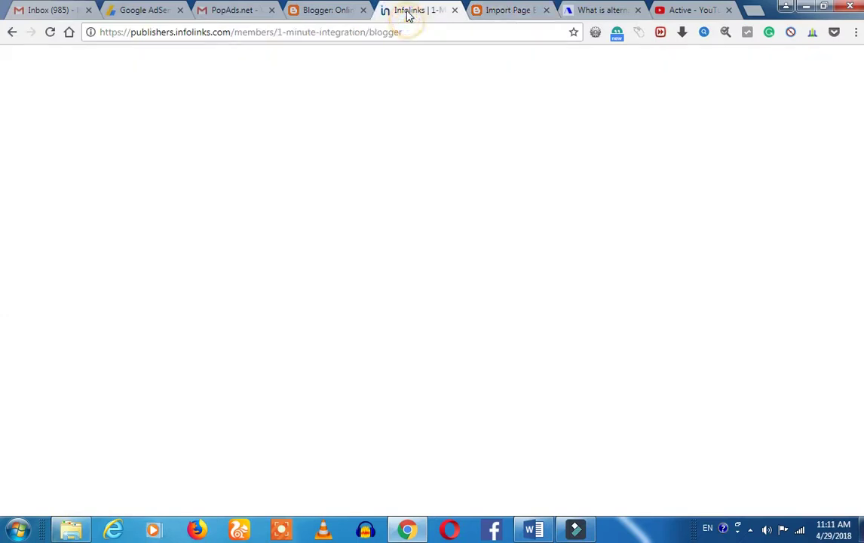
scroll(479, 387, "down", 2)
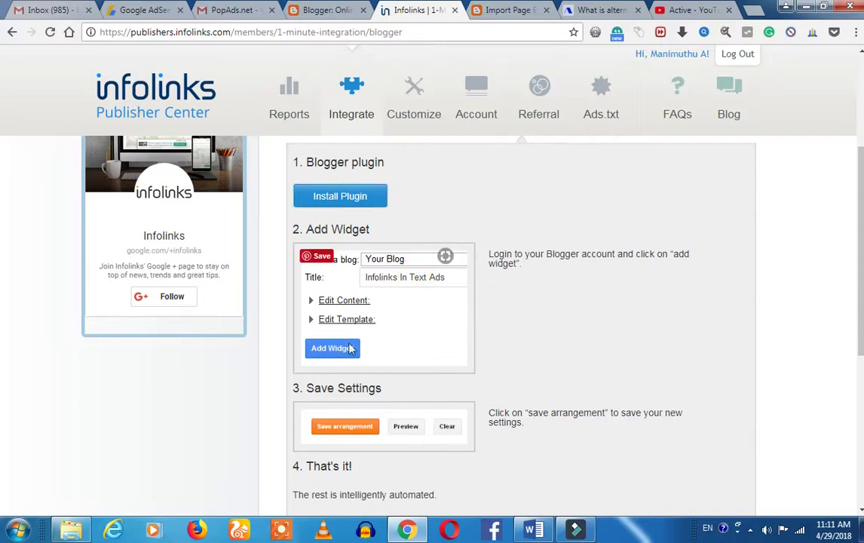
scroll(360, 365, "down", 2)
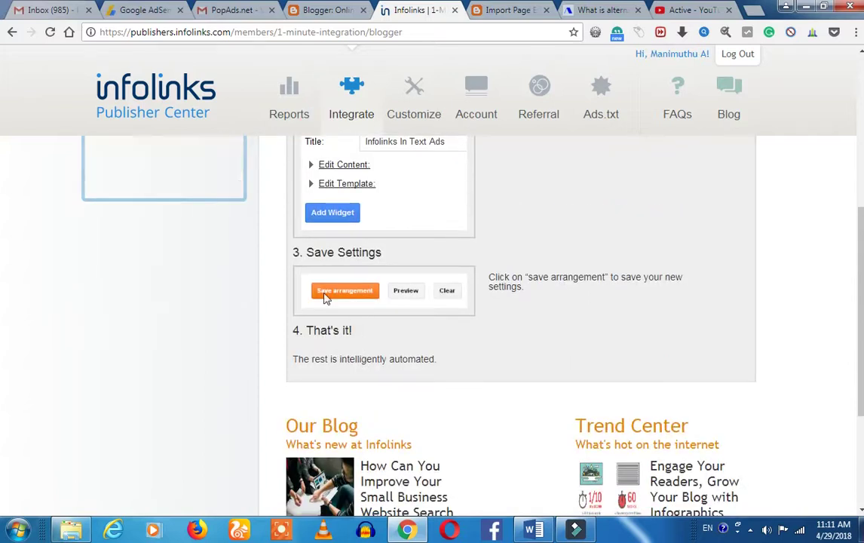
scroll(487, 323, "up", 2)
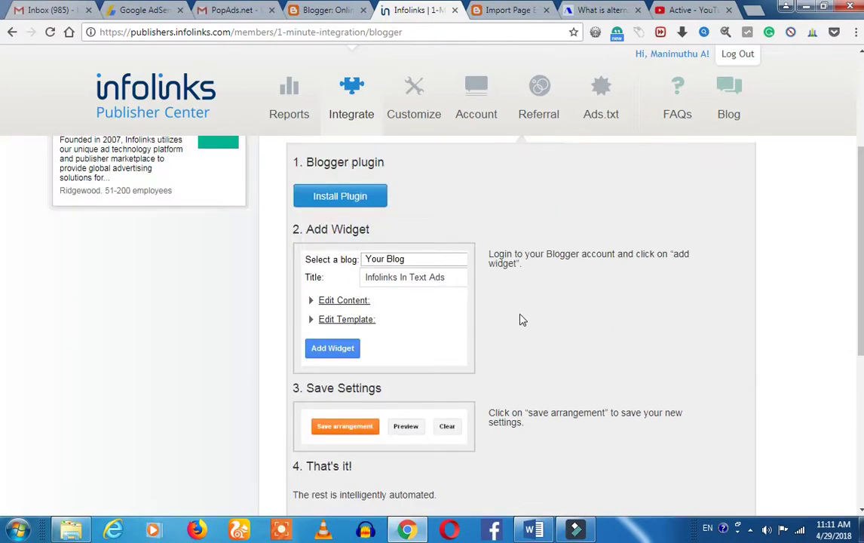
Open the techdoct.com alternator article and close its InFold ad and one of its side banner Infolinks ads.
scroll(520, 319, "up", 2)
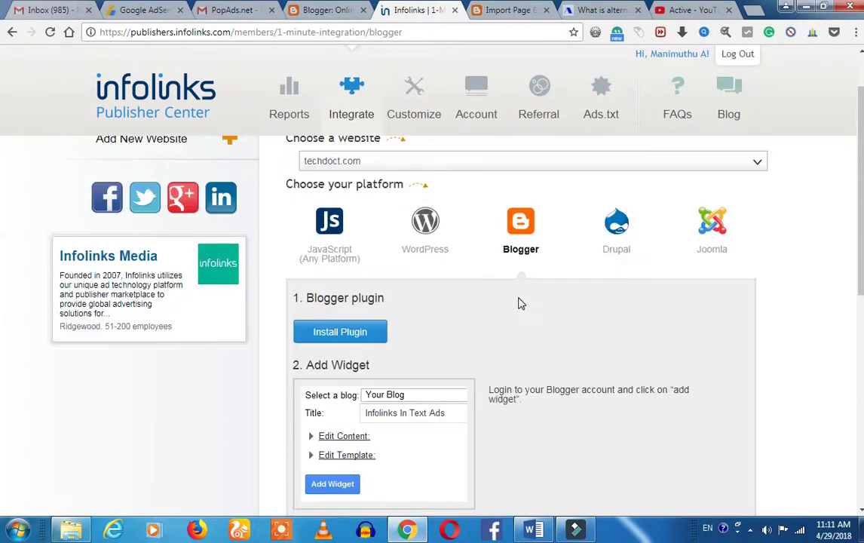
left_click(604, 11)
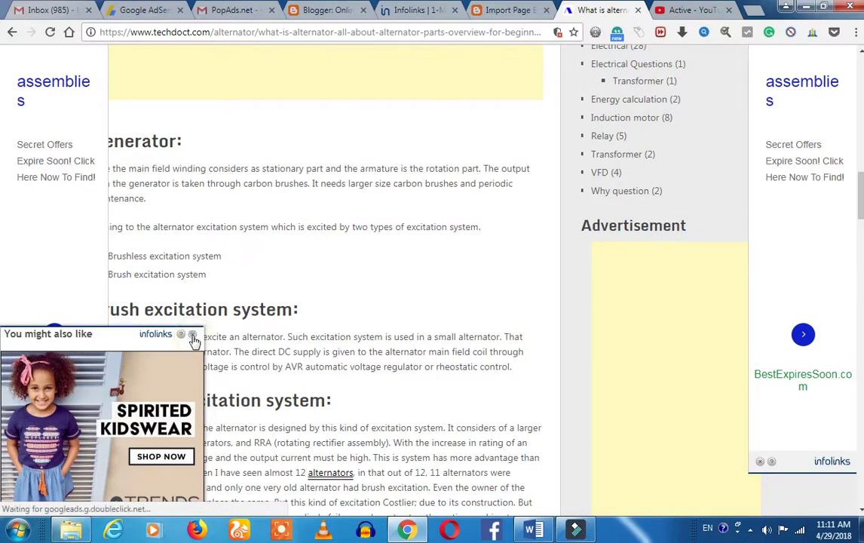
left_click(191, 334)
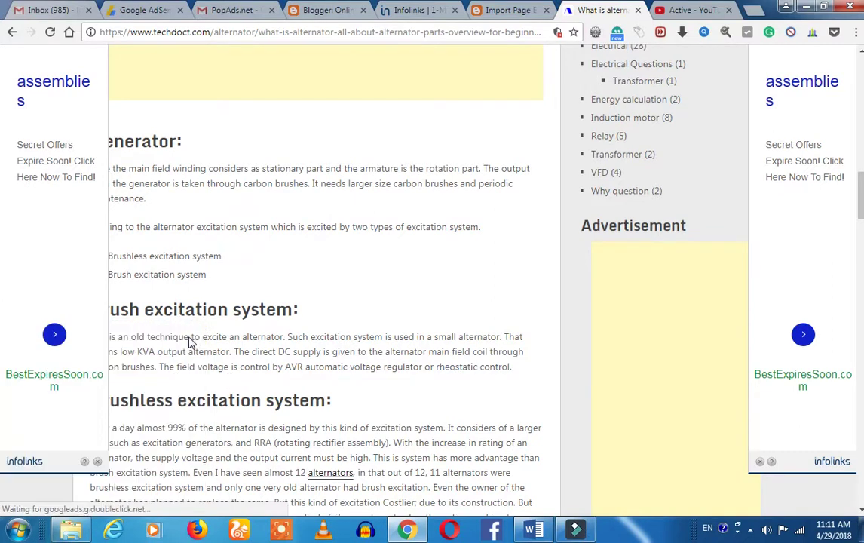
left_click(97, 461)
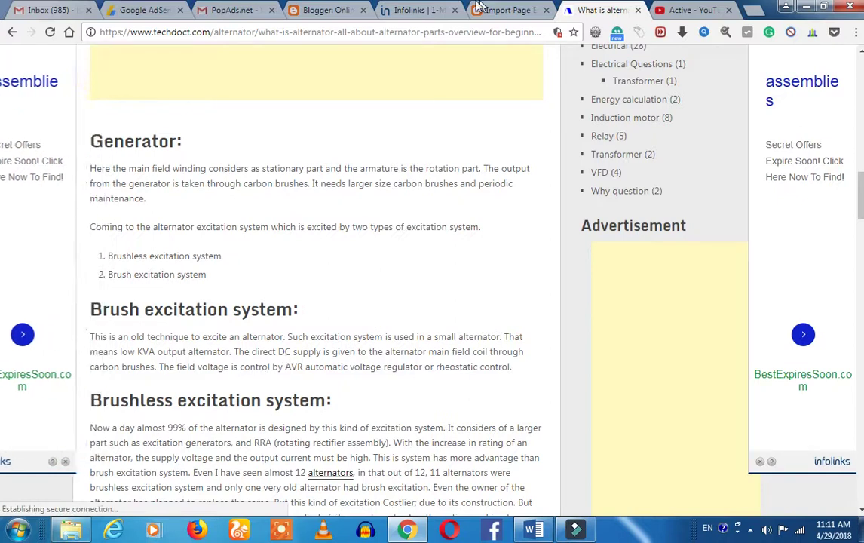
Check the Blogger widget page, return to the Infolinks integration page and open the ad customization settings for techdoct.com.
left_click(504, 8)
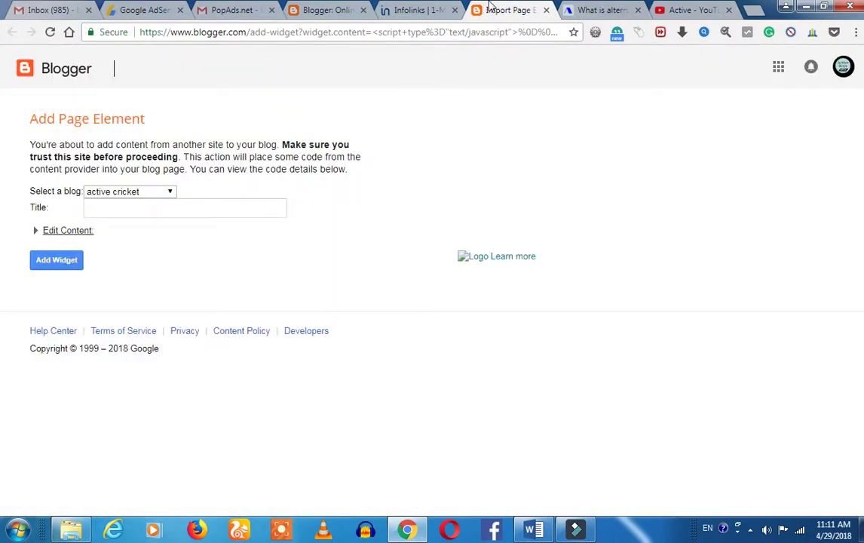
left_click(434, 9)
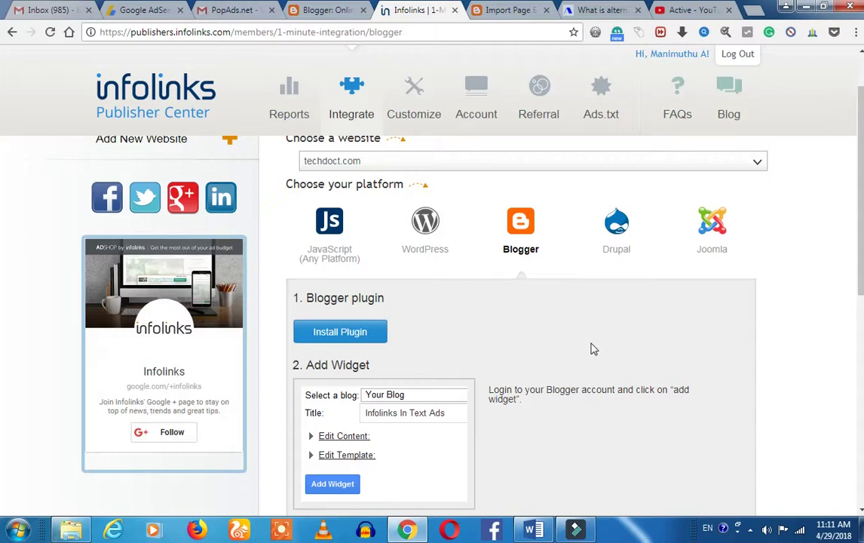
scroll(601, 364, "up", 1)
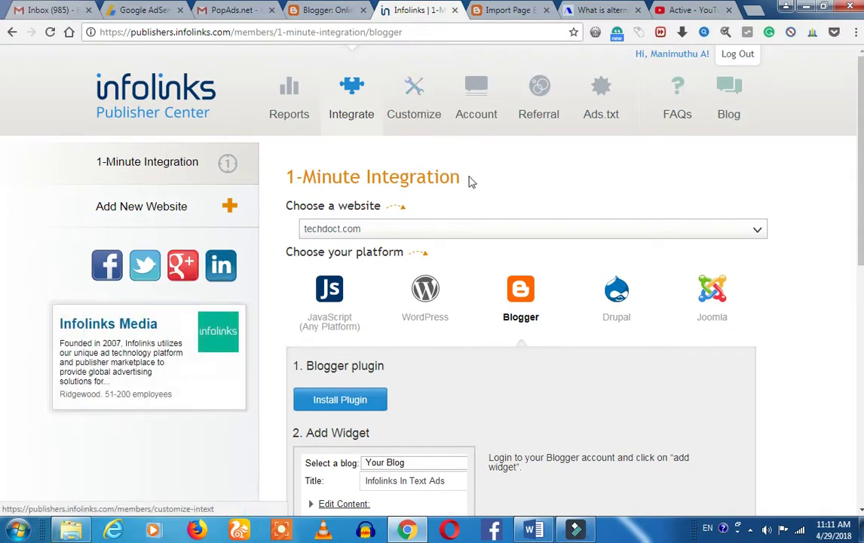
left_click(411, 113)
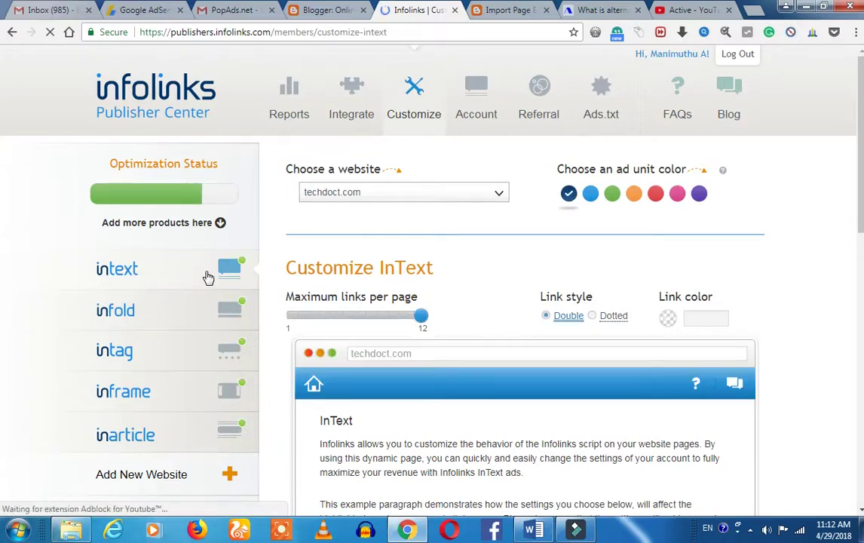
View the Infolinks ads on the techdoct.com article, close the article and return to the InText customization page.
left_click(617, 10)
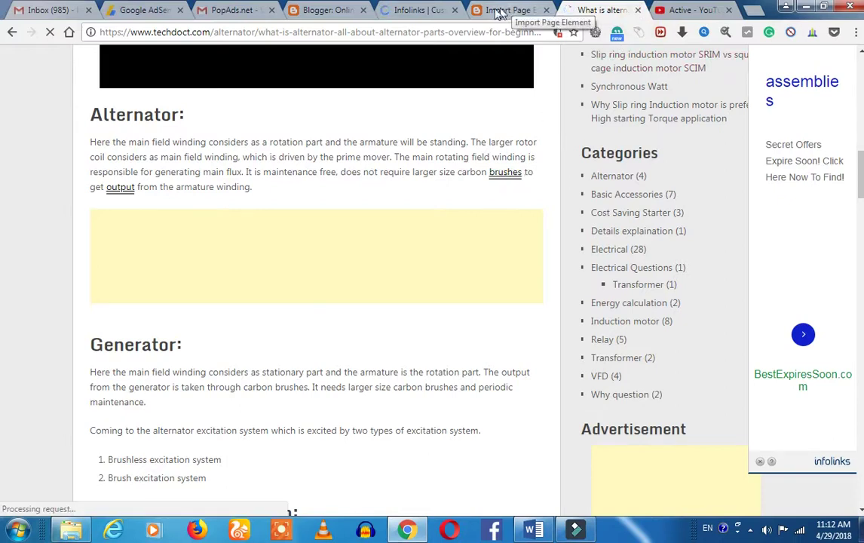
key("ctrl+w")
left_click(412, 14)
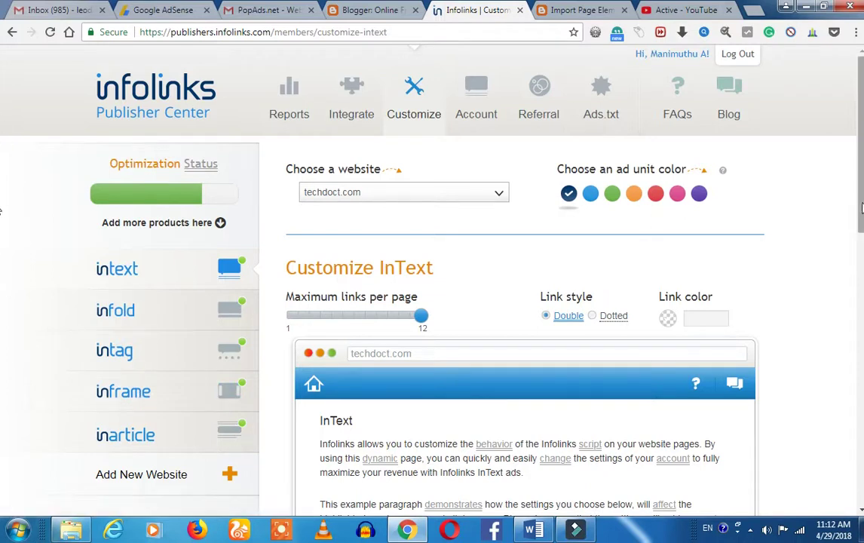
Keep the maximum InText links per page at 12 and set the link style to Dotted.
triple_click(19, 232)
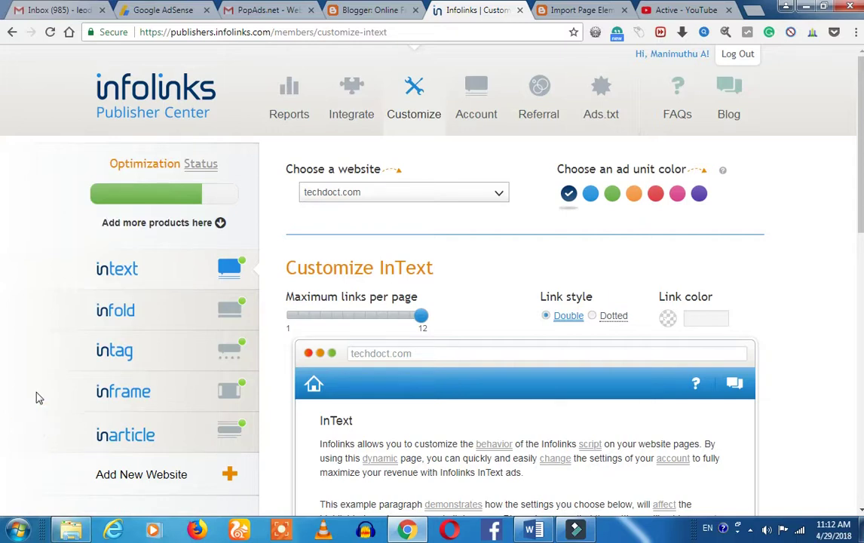
scroll(34, 396, "down", 2)
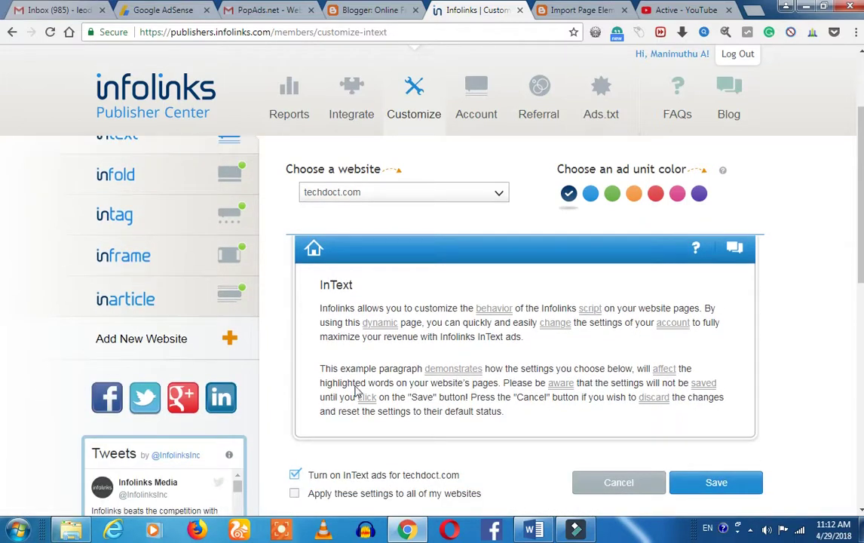
scroll(365, 407, "down", 3)
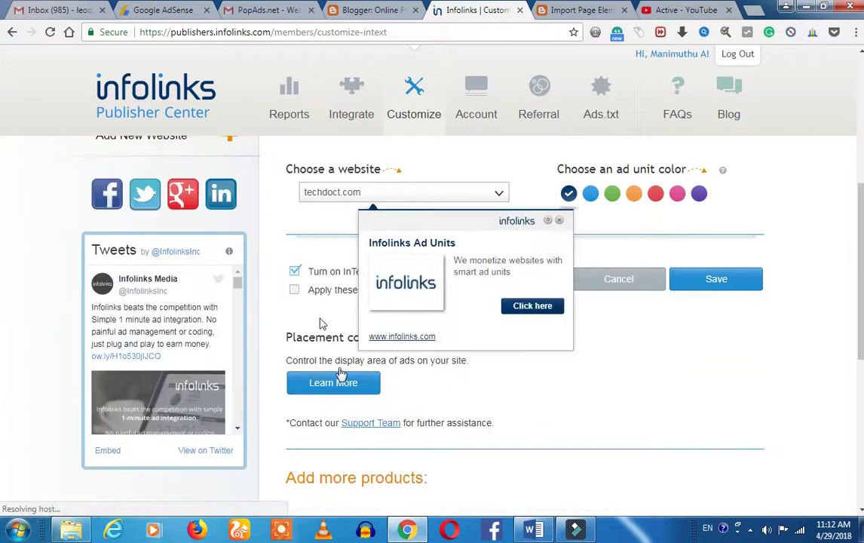
scroll(274, 293, "up", 4)
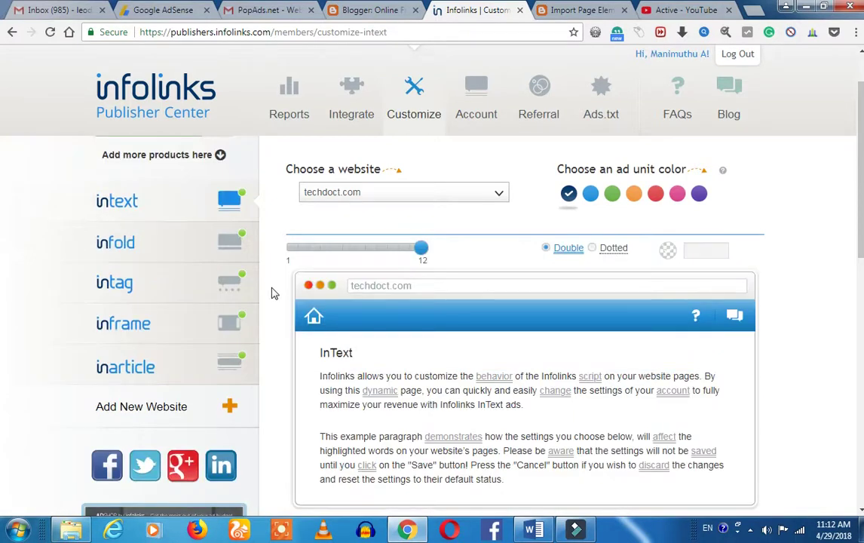
mouse_move(421, 251)
left_mouse_down()
mouse_move(293, 259)
mouse_move(422, 256)
mouse_move(428, 264)
left_mouse_up()
left_click(495, 253)
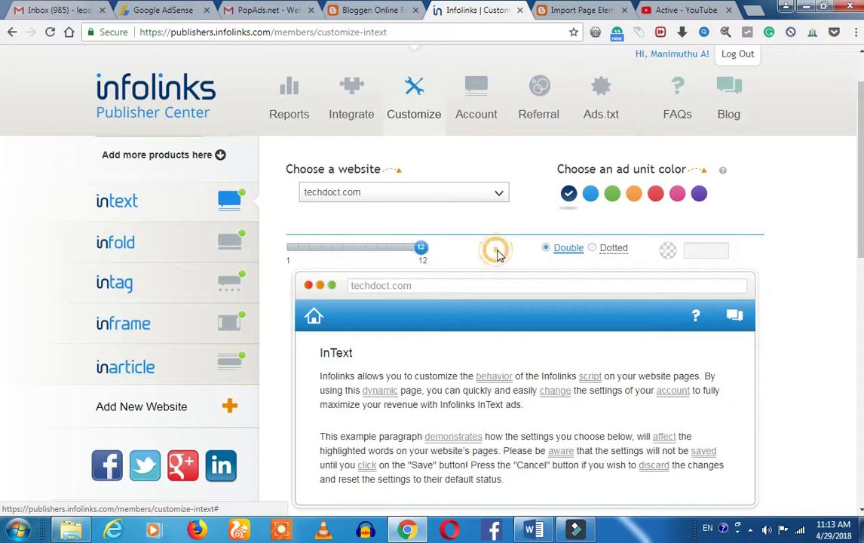
left_click(592, 252)
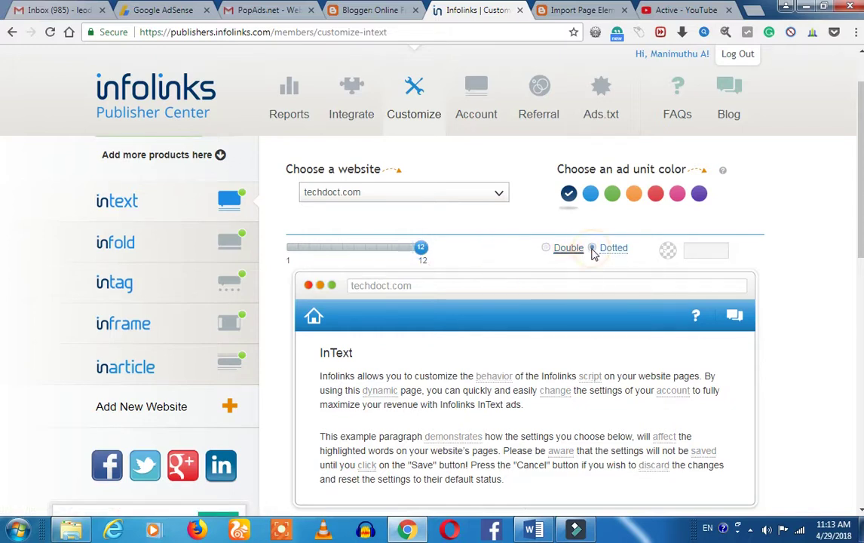
left_click(547, 249)
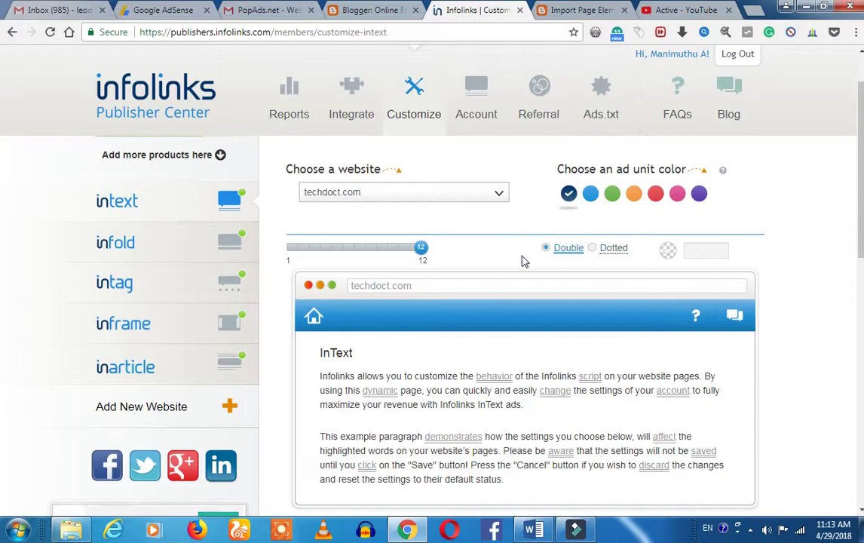
left_click(593, 249)
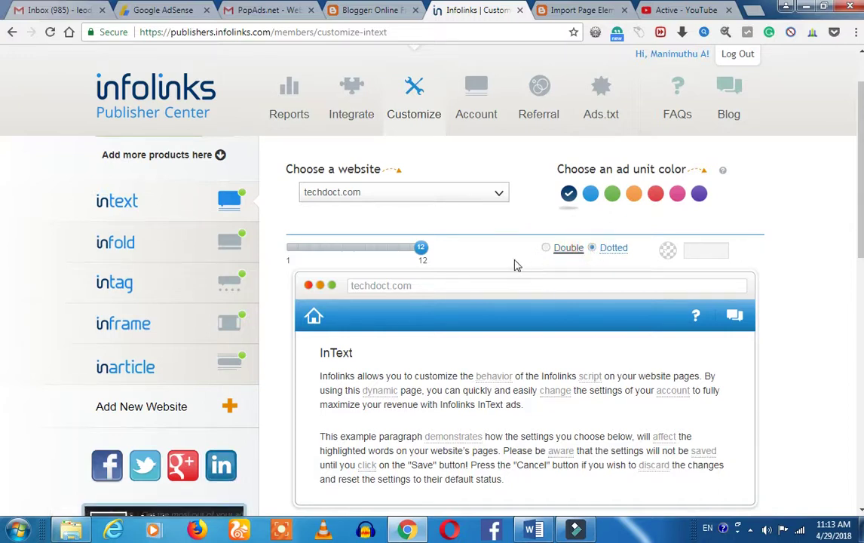
scroll(307, 318, "up", 1)
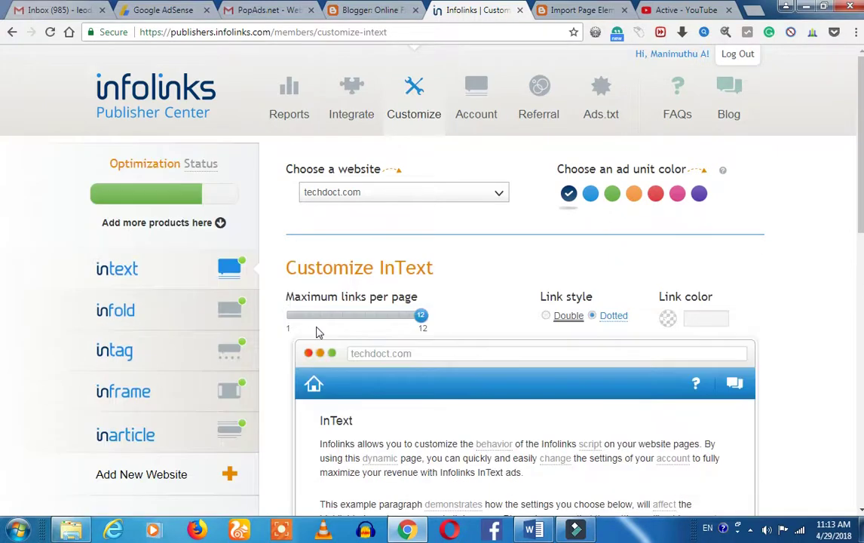
Review the remaining InText options, open the InFold customization and try to change its Middle placement option.
scroll(537, 369, "down", 5)
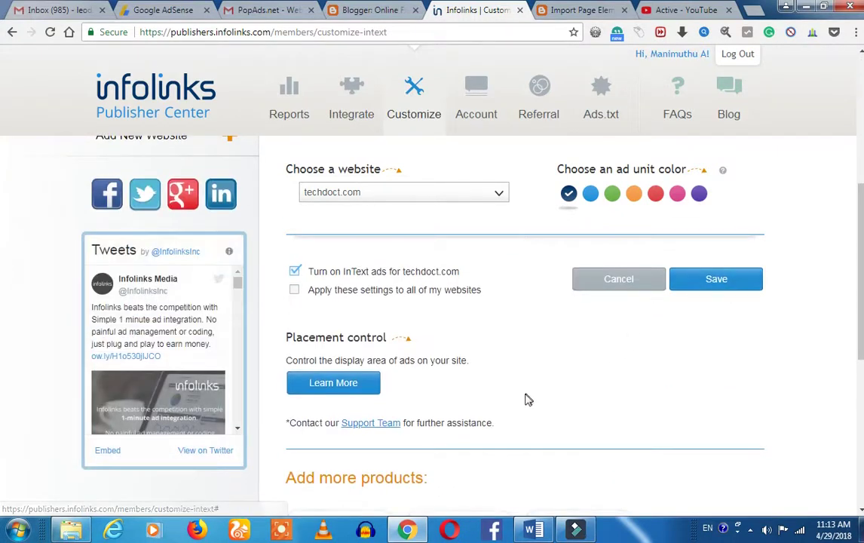
scroll(525, 397, "up", 3)
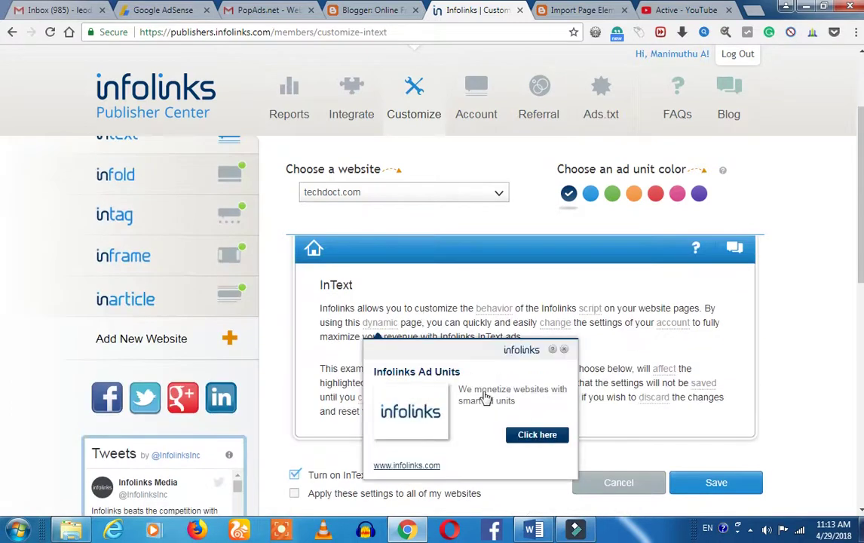
scroll(424, 274, "up", 2)
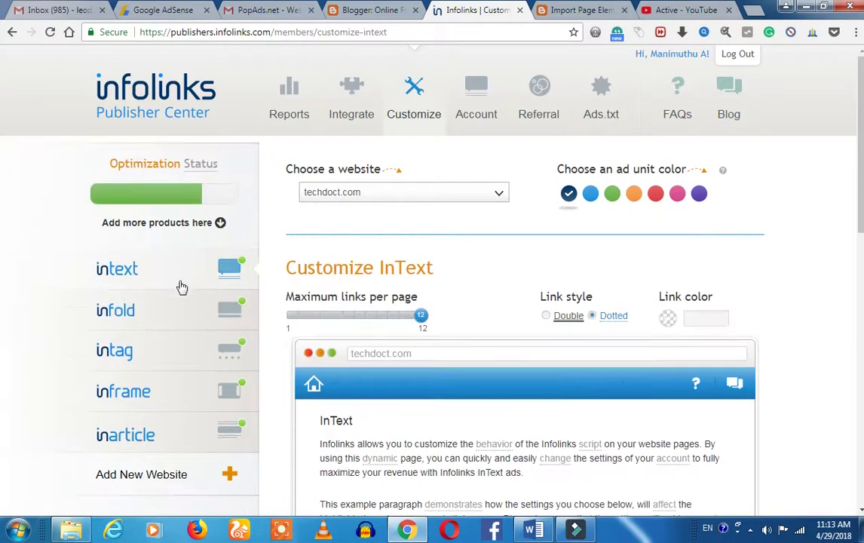
left_click(238, 305)
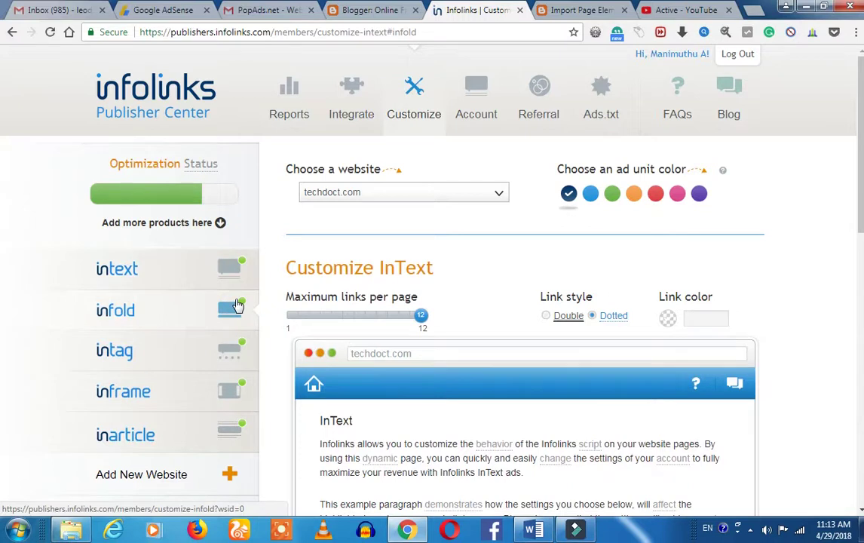
scroll(445, 402, "down", 3)
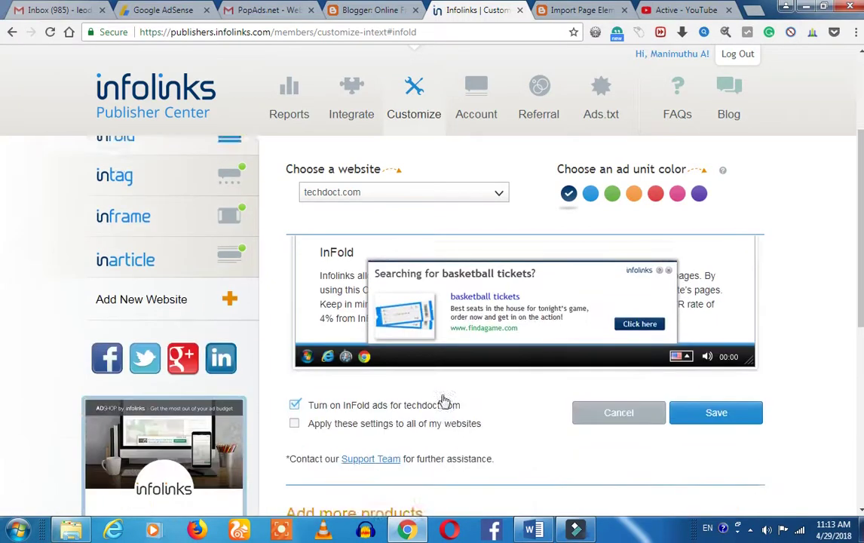
scroll(450, 362, "up", 3)
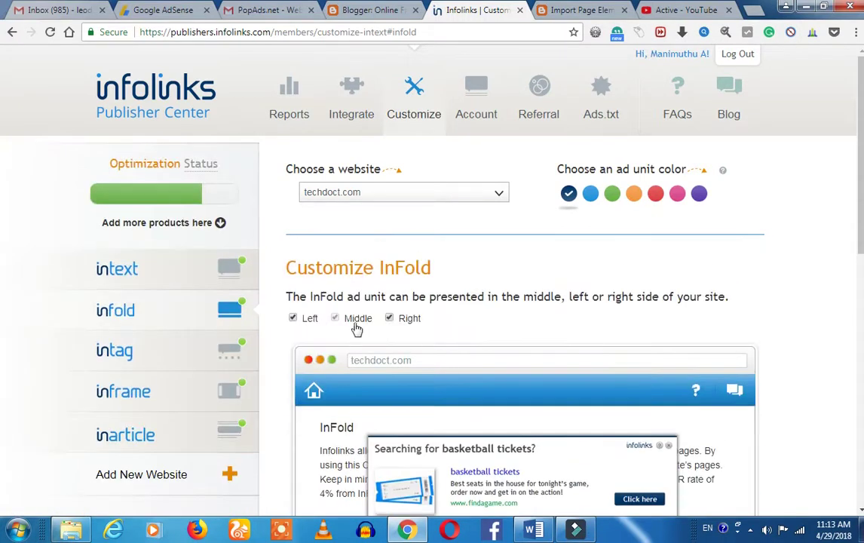
left_click(343, 319)
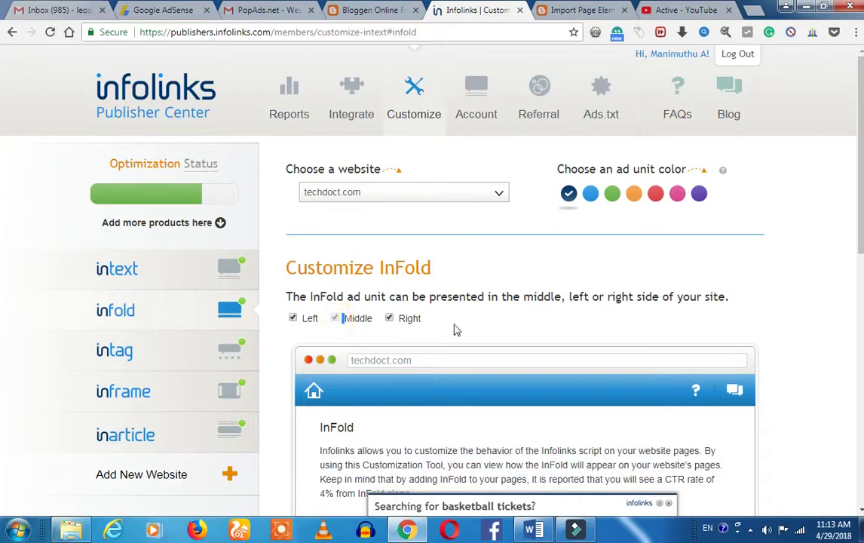
Turn off InFold ads for techdoct.com and check the InFold preview.
scroll(467, 332, "down", 5)
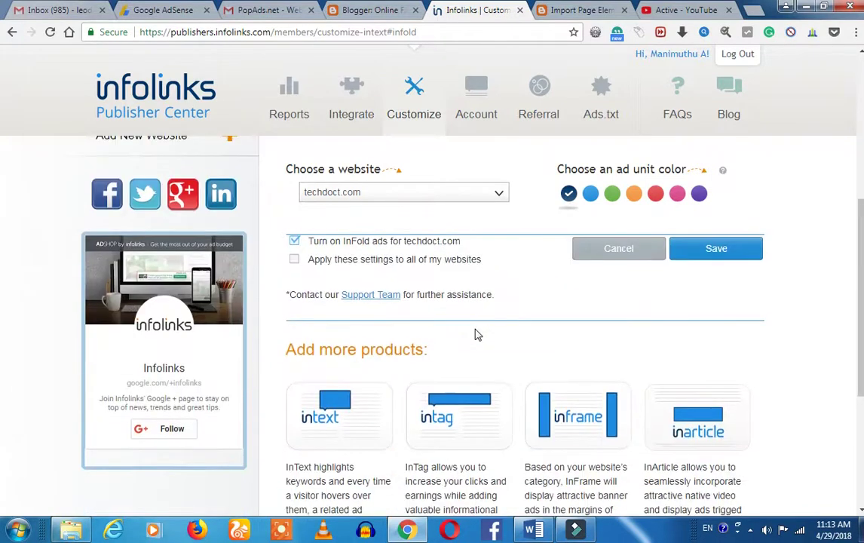
scroll(467, 338, "up", 1)
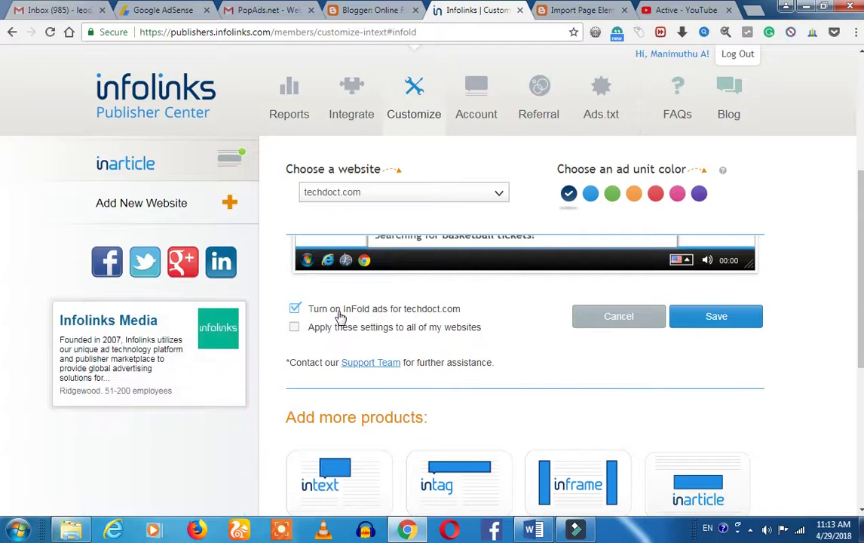
left_click(294, 309)
scroll(558, 381, "up", 2)
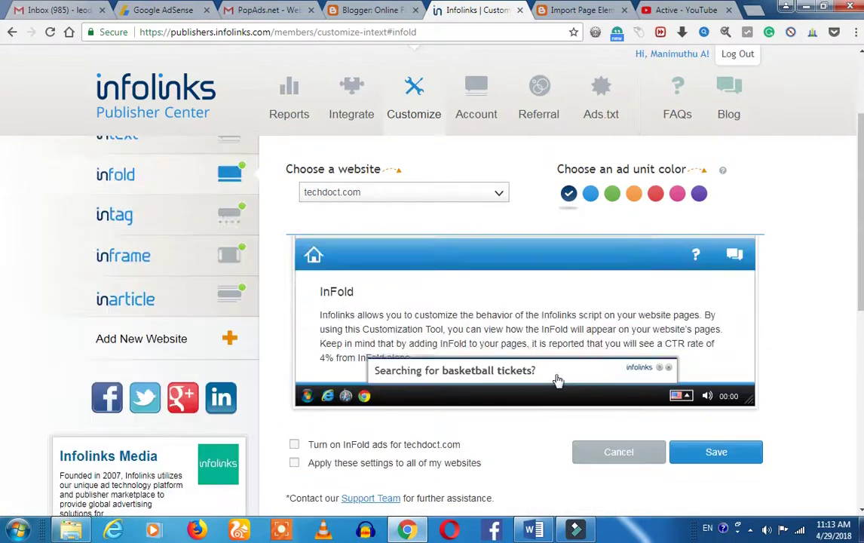
scroll(501, 380, "down", 2)
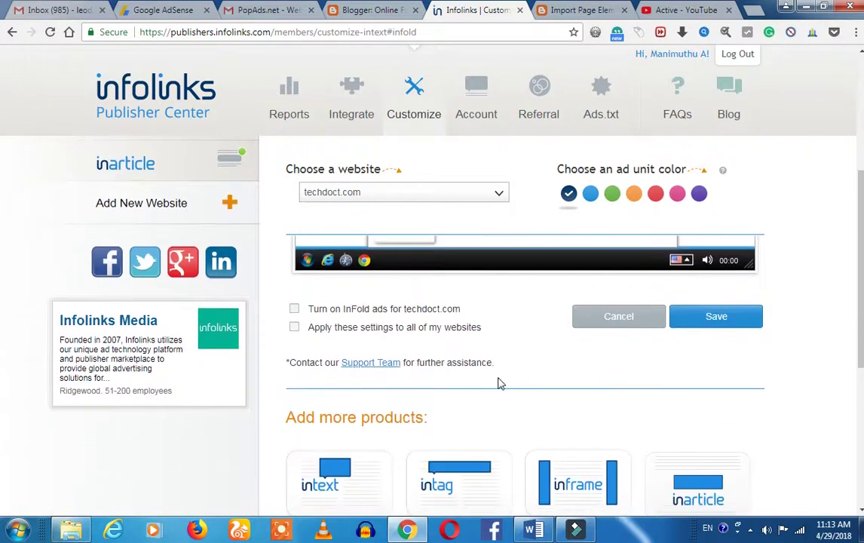
scroll(498, 384, "up", 2)
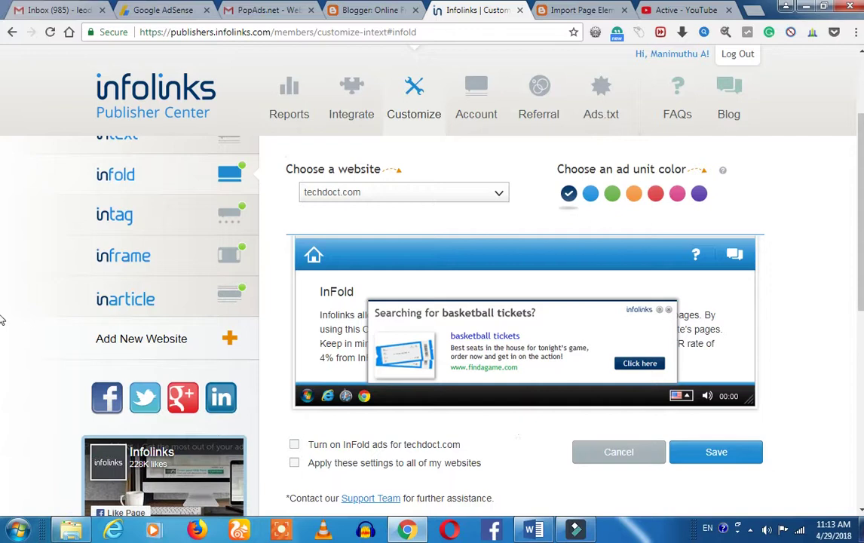
Open the WordPress admin dashboard of appreviewes.com in a new browser tab and show all its posts.
left_click(754, 11)
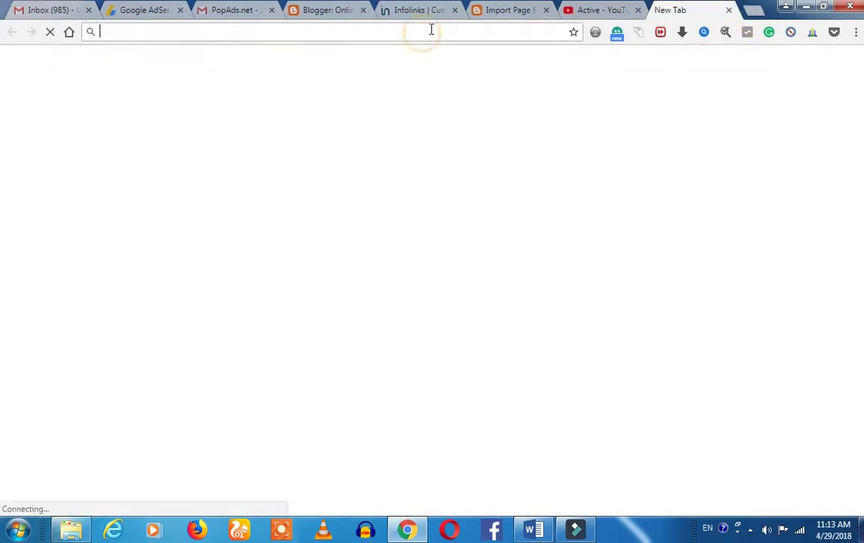
type("appreviews.com")
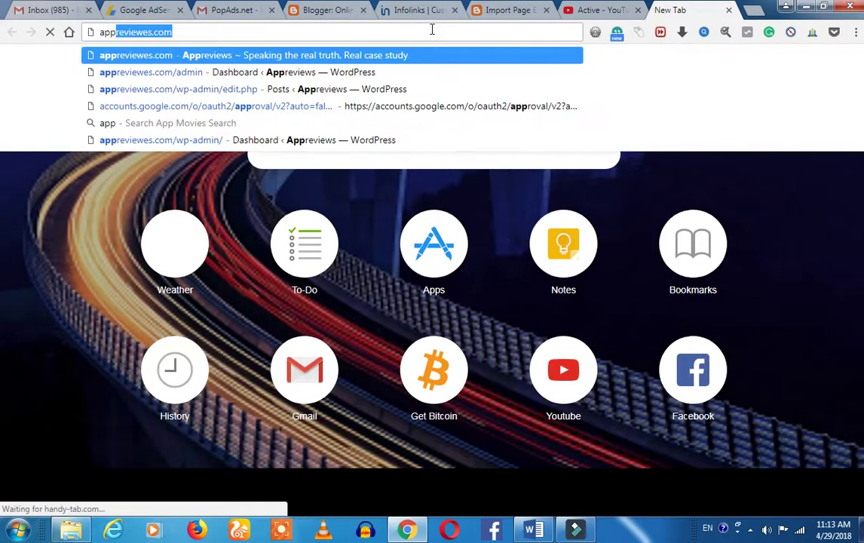
key("Down")
key("Return")
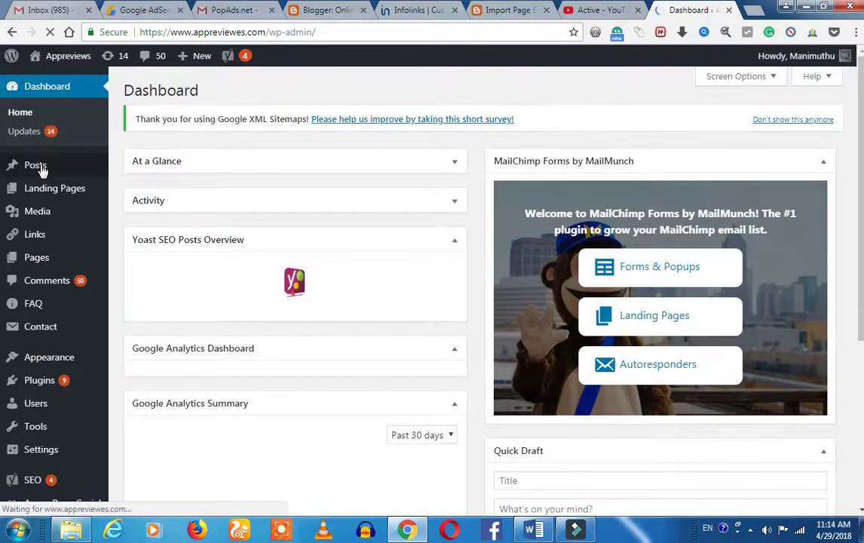
mouse_move(42, 171)
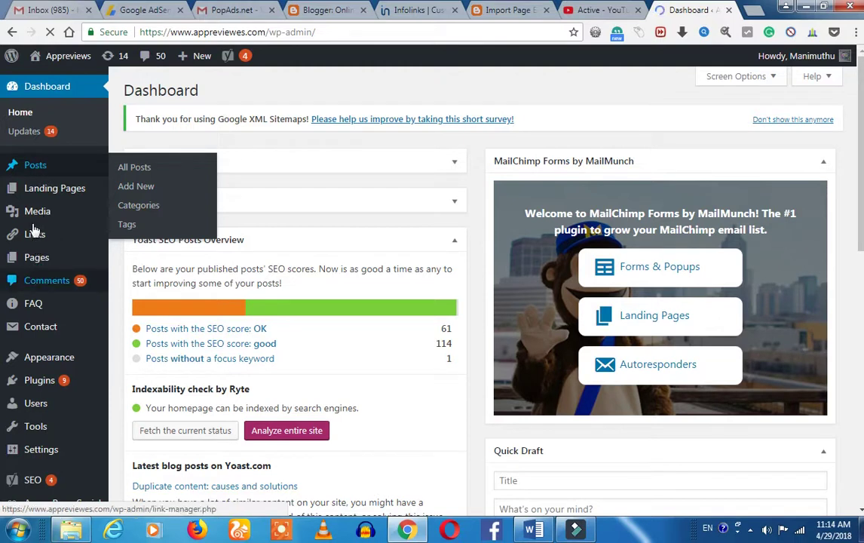
left_click(36, 256)
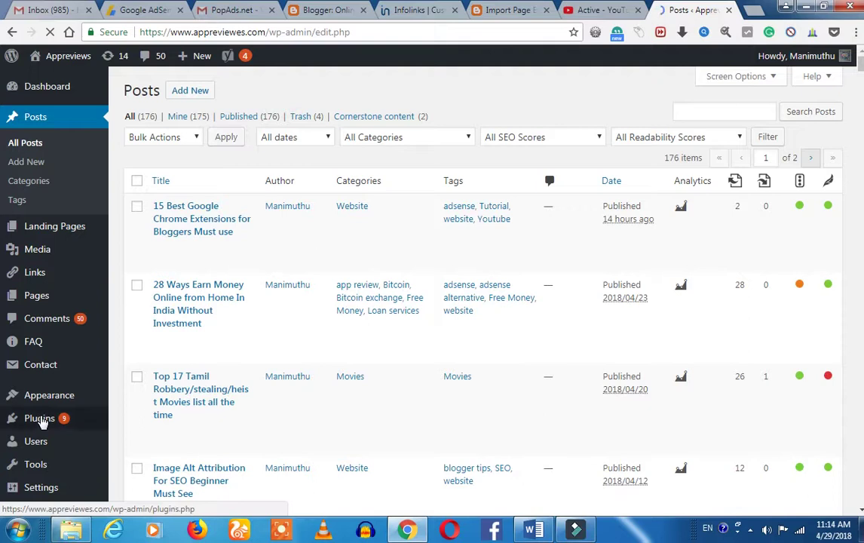
Open the page for adding new WordPress plugins and search by keyword for "info".
mouse_move(42, 419)
left_click(140, 441)
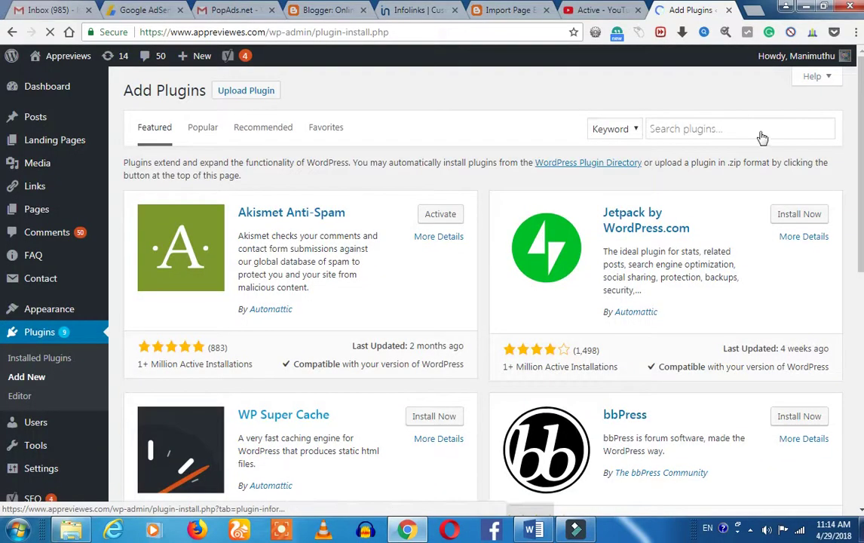
left_click(735, 129)
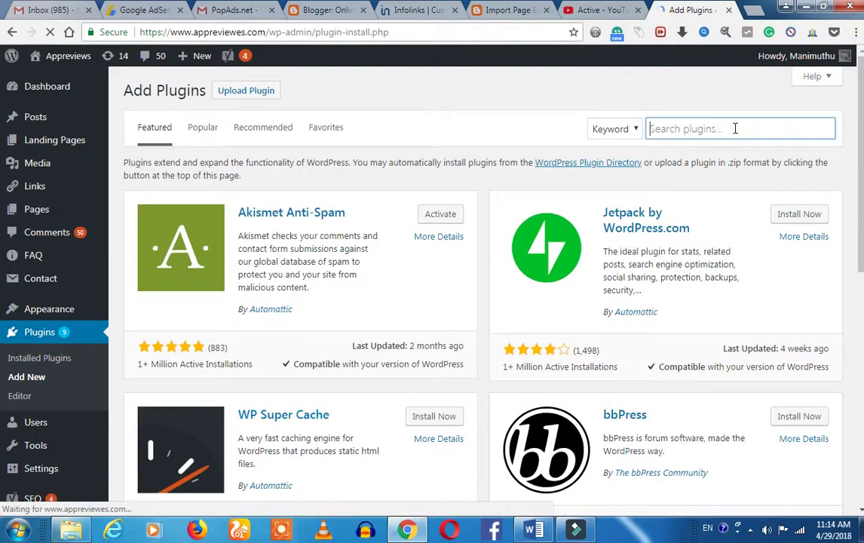
type("in")
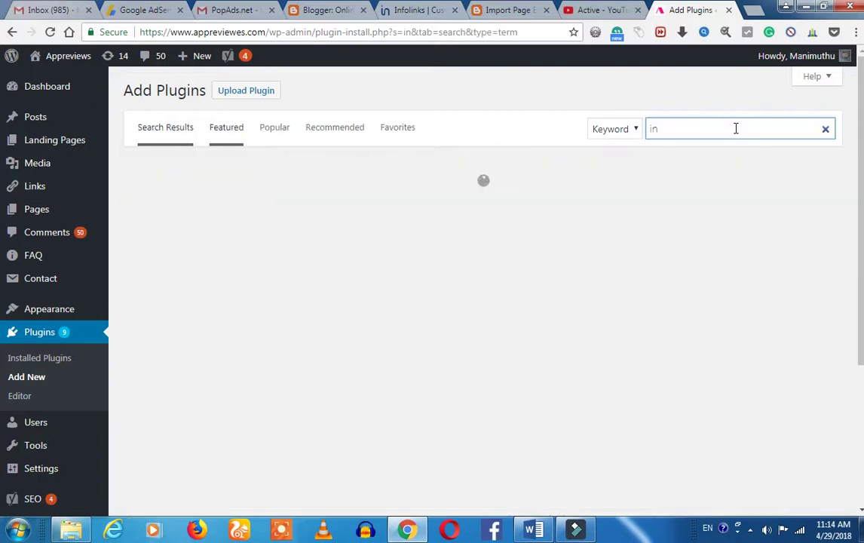
type("fo")
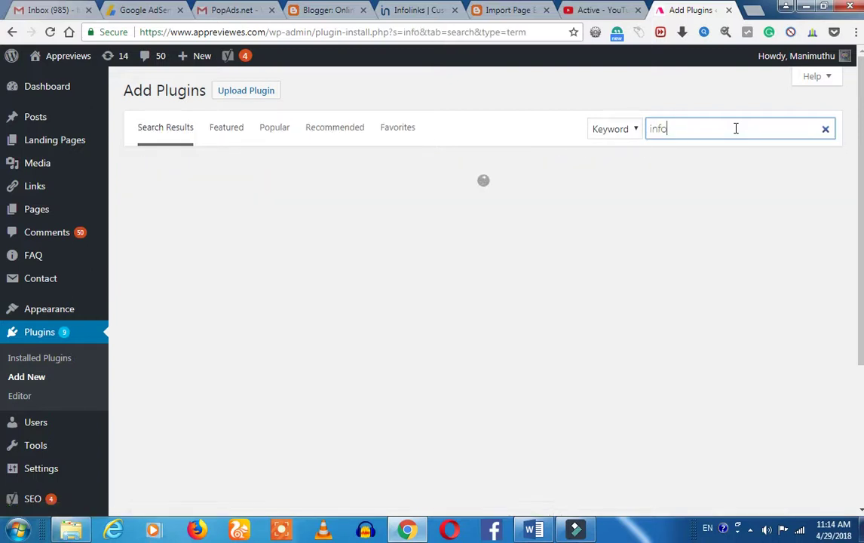